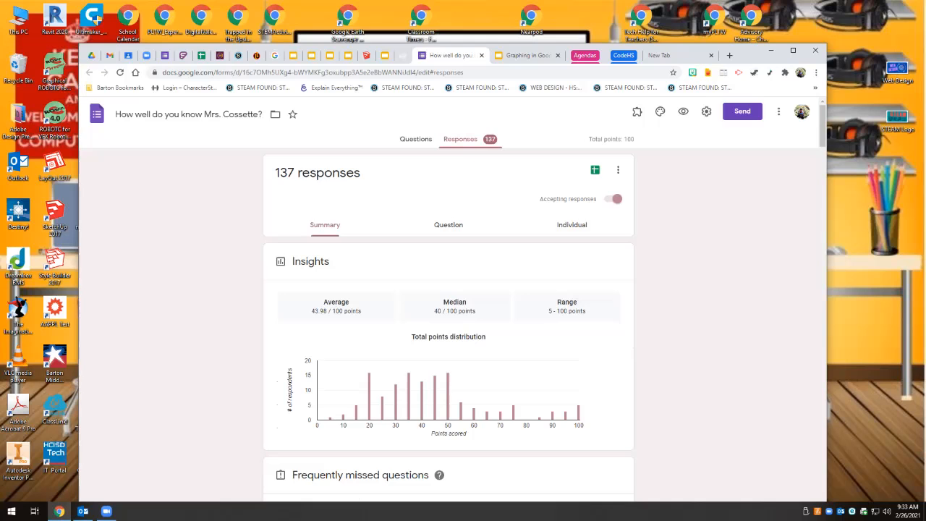
Review the quiz's response summary charts, and open the responses in Google Sheets in a maximized window
scroll(448, 318, "down", 7)
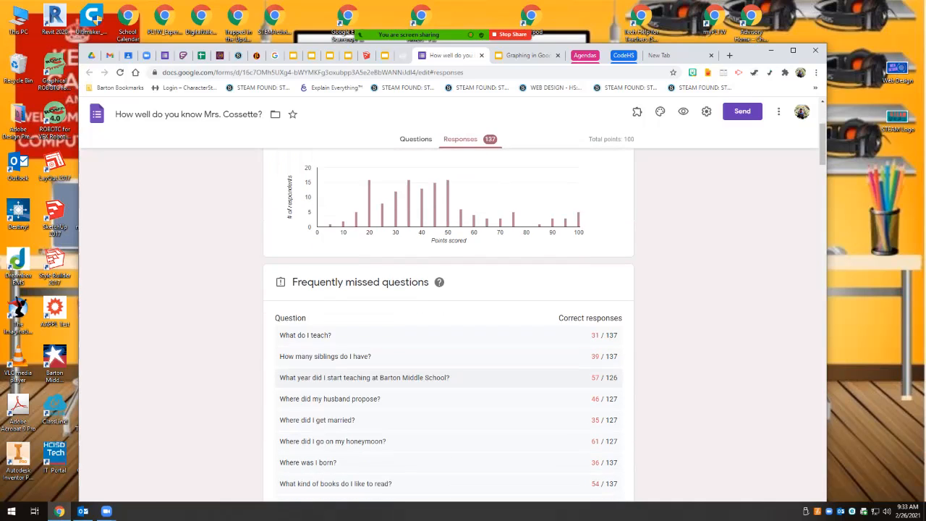
scroll(448, 319, "up", 8)
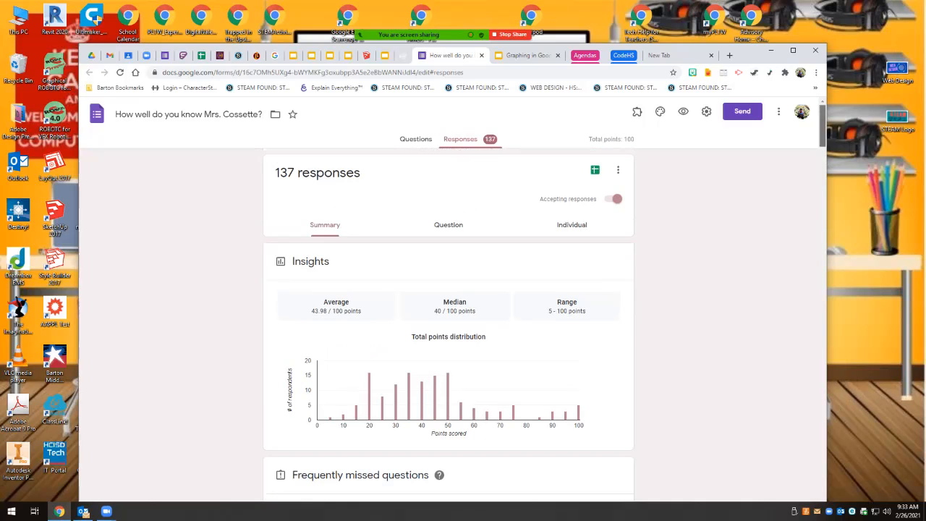
scroll(448, 326, "down", 15)
scroll(448, 325, "down", 13)
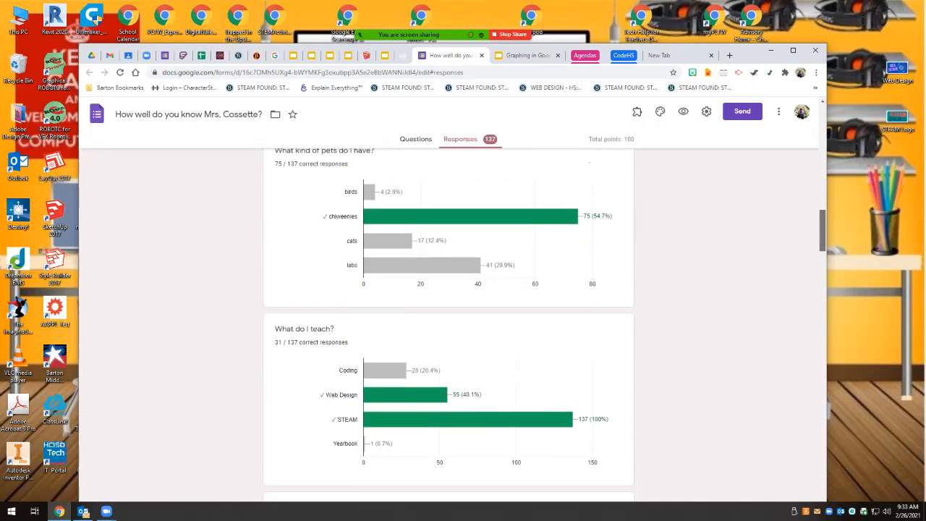
scroll(449, 325, "down", 15)
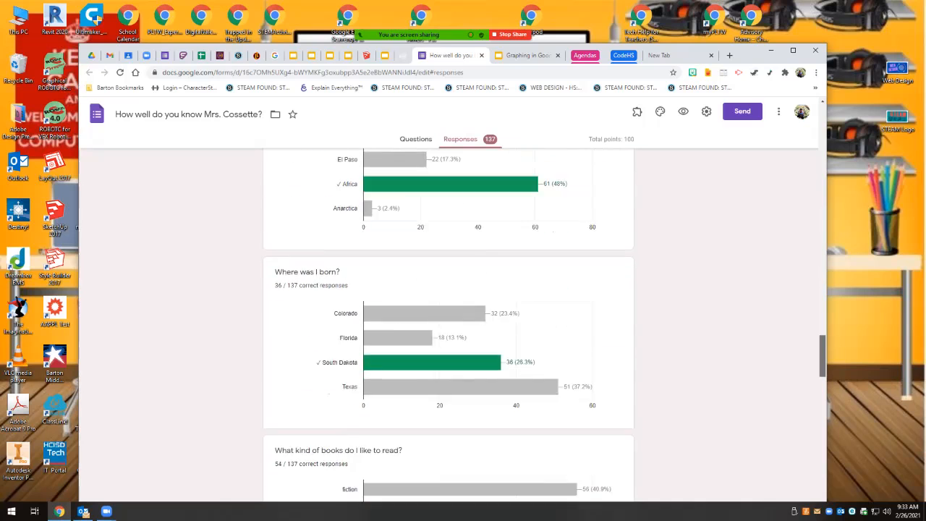
scroll(448, 326, "up", 20)
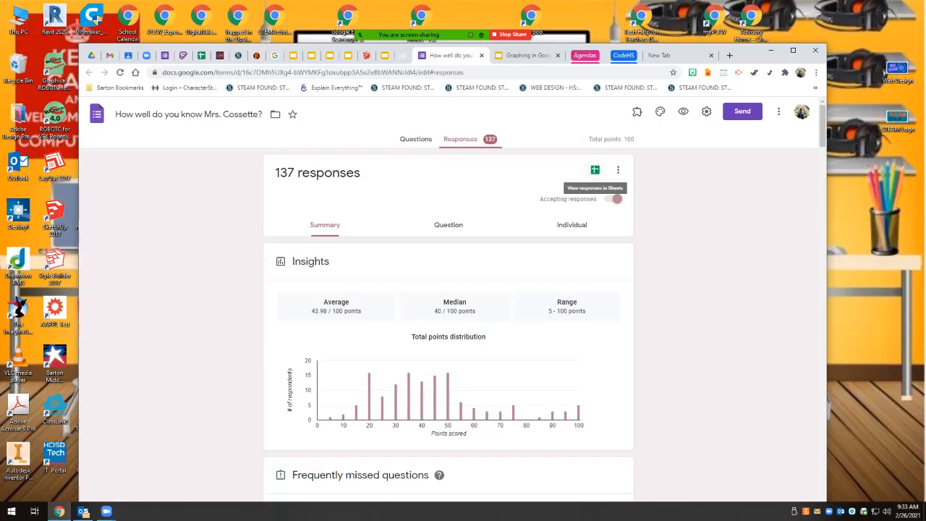
left_click(595, 169)
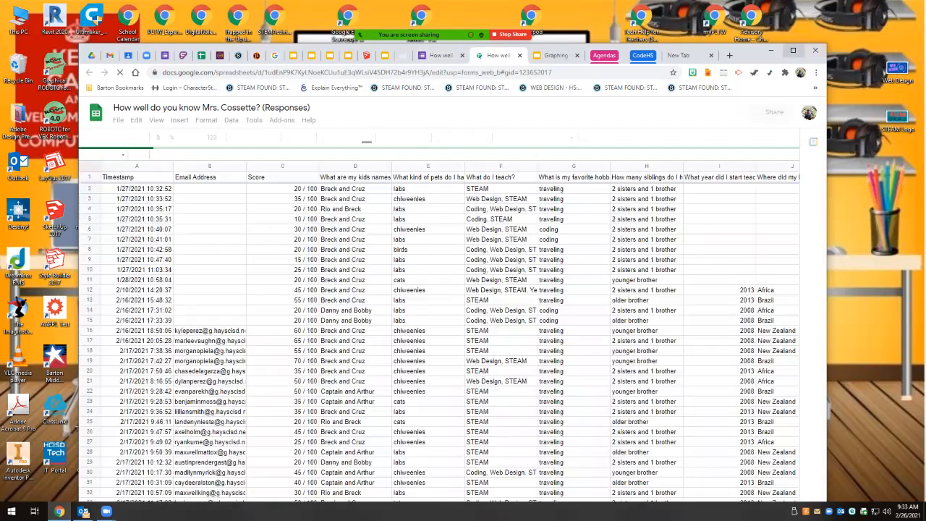
left_click(793, 50)
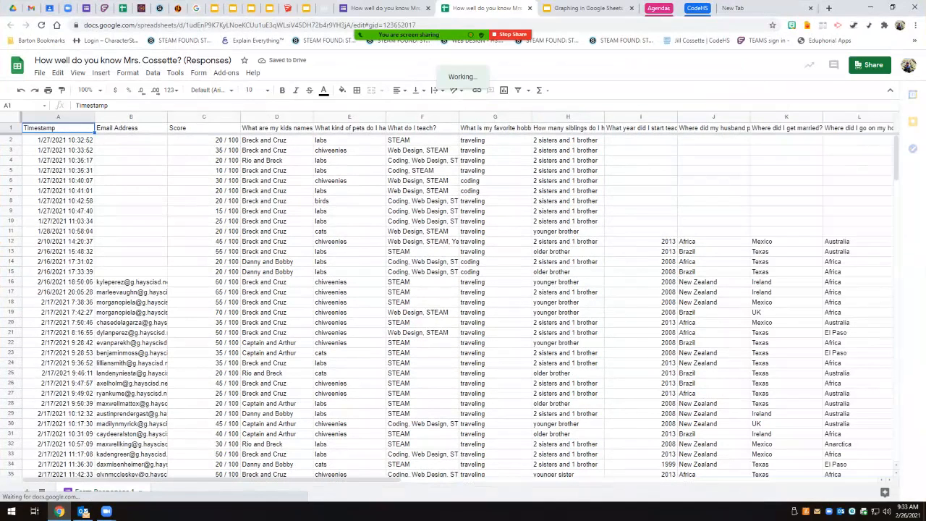
Examine the timestamp, email address, score and first answer of the response in row 16
left_click(58, 282)
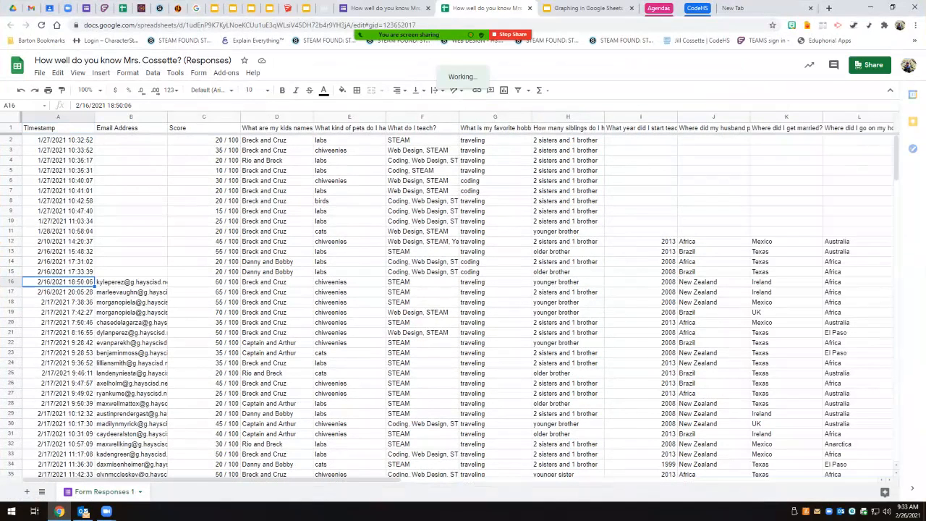
left_click(131, 283)
left_click(204, 283)
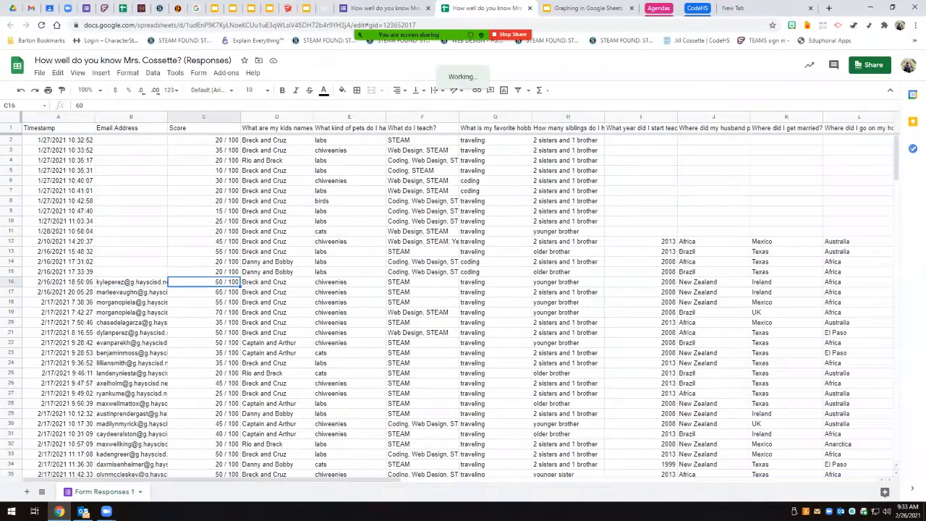
left_click(277, 283)
mouse_move(217, 480)
left_mouse_down()
mouse_move(702, 480)
mouse_move(216, 480)
left_mouse_up()
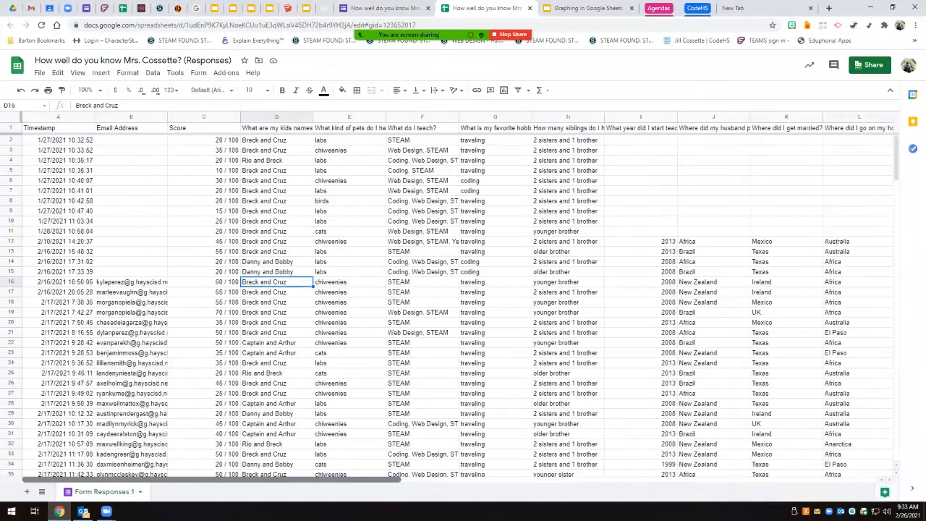
scroll(448, 307, "down", 1)
scroll(448, 308, "up", 1)
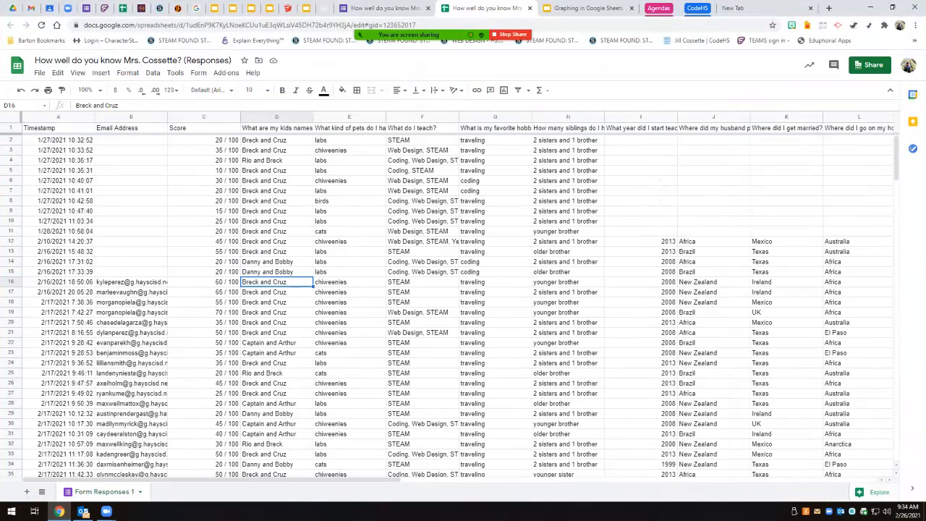
Examine the question columns D to G and the individual response rows 3, 11, 12 and 16
left_click(277, 161)
left_click(276, 117)
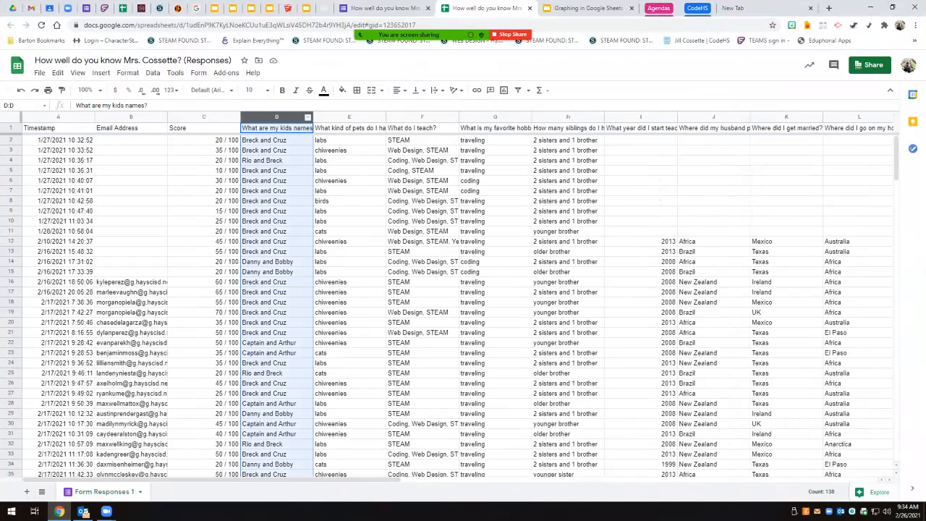
left_click(350, 117)
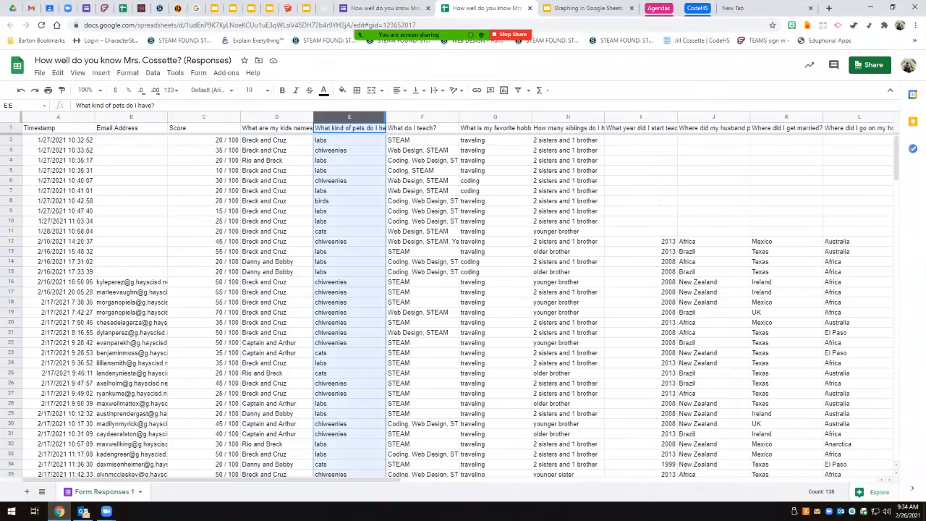
left_click(423, 117)
left_click(495, 117)
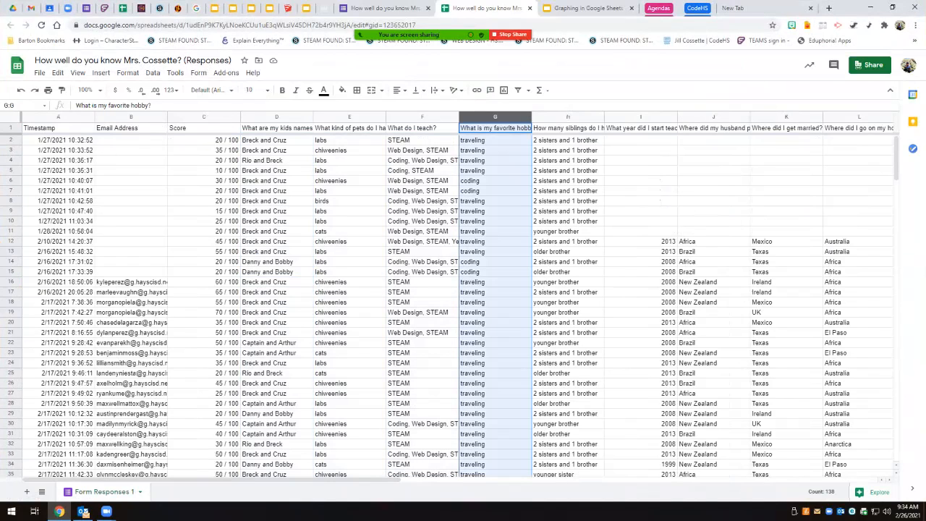
left_click(11, 150)
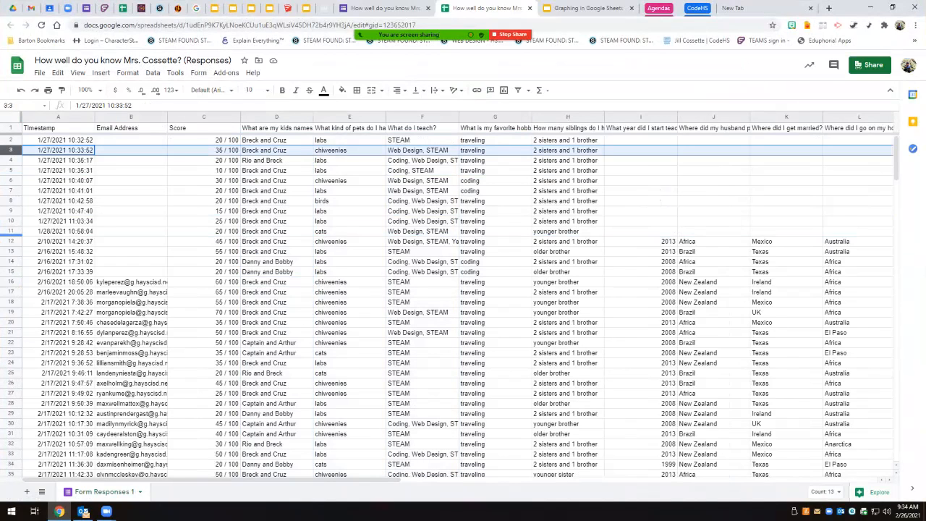
left_click(11, 231)
left_click(11, 242)
left_click(11, 283)
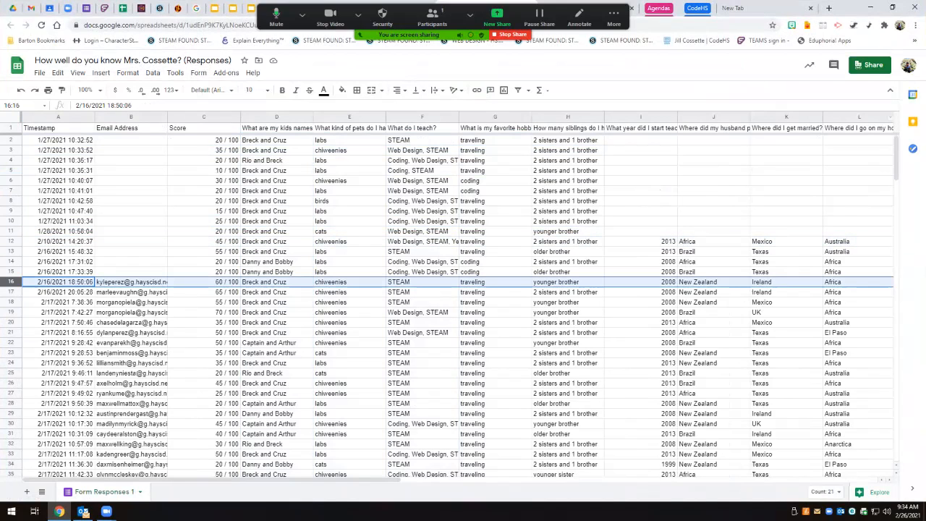
left_click(349, 161)
left_click(349, 191)
left_click(204, 191)
left_click(277, 232)
left_click(276, 191)
left_click(349, 242)
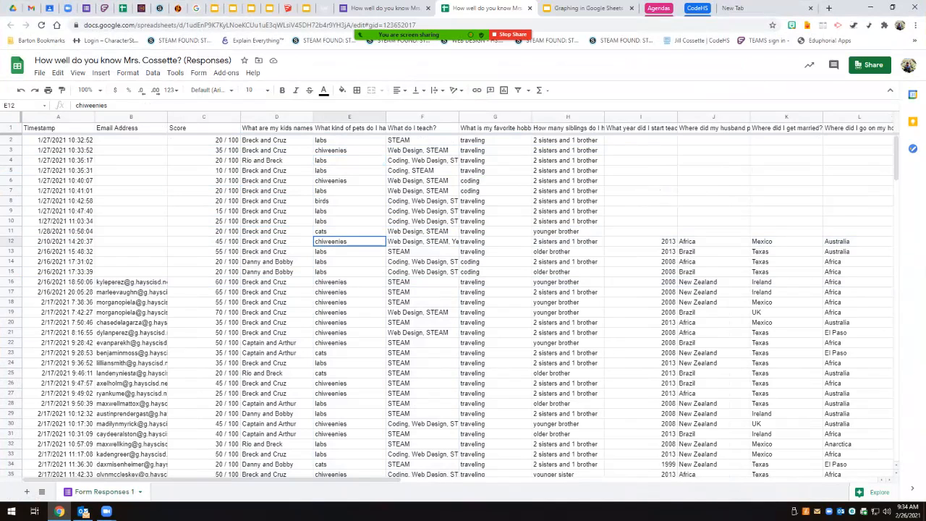
left_click(495, 202)
left_click(495, 282)
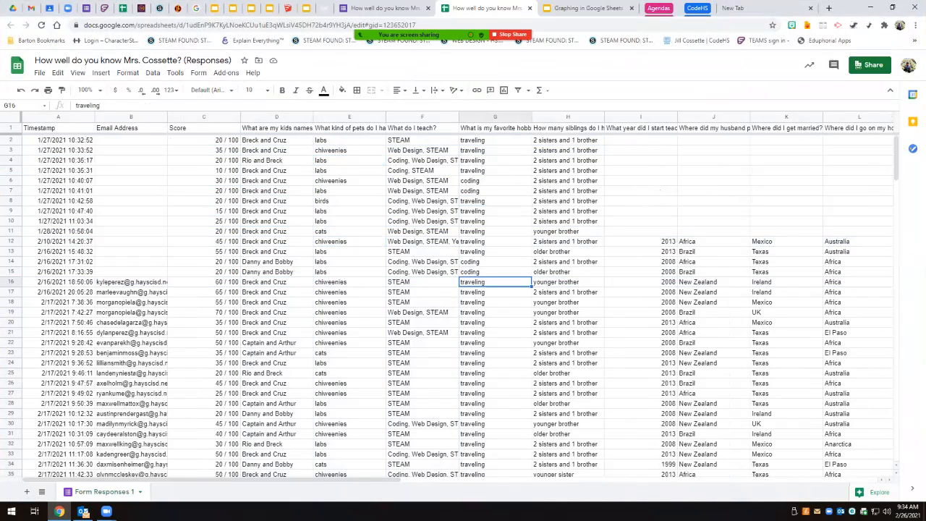
left_click(539, 90)
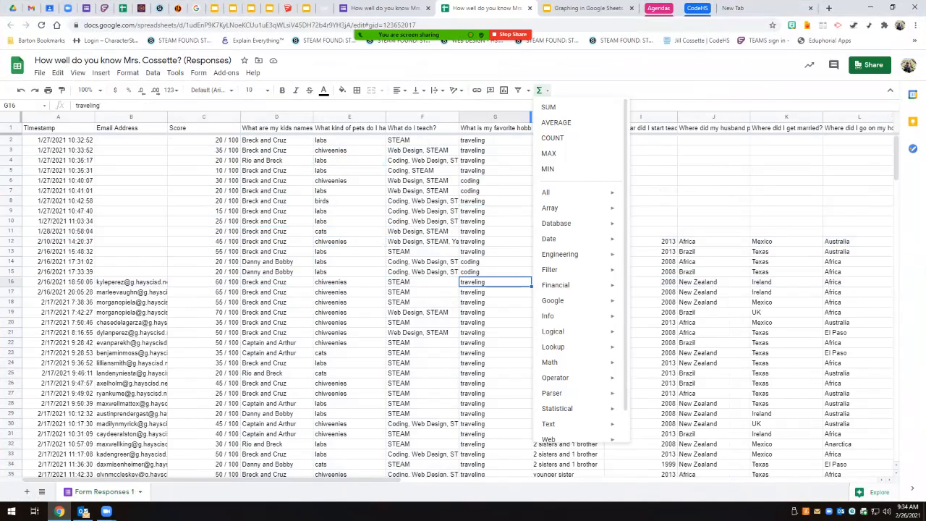
left_click(539, 90)
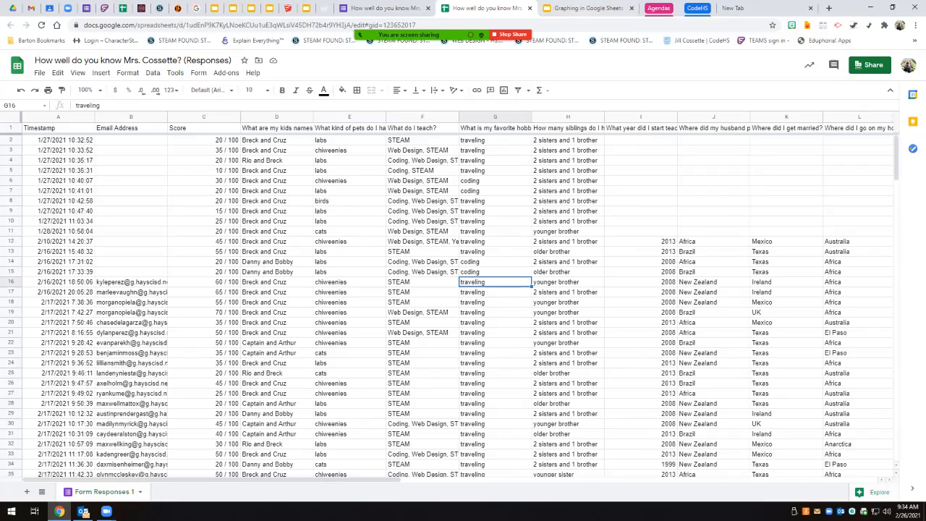
Check the Chart 1 slide's task in the graphing presentation, and insert a chart of the kids' names answers in D1:D138 of the response sheet
left_click(582, 8)
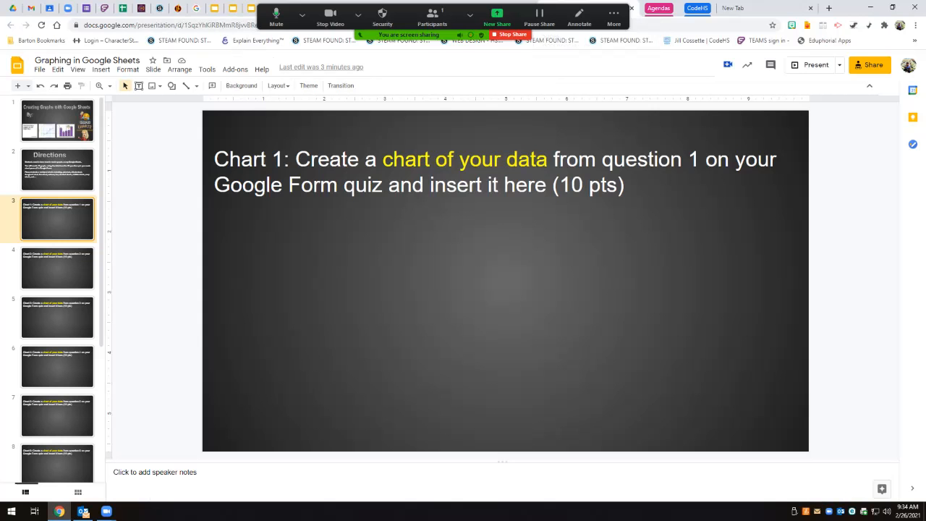
left_click(487, 8)
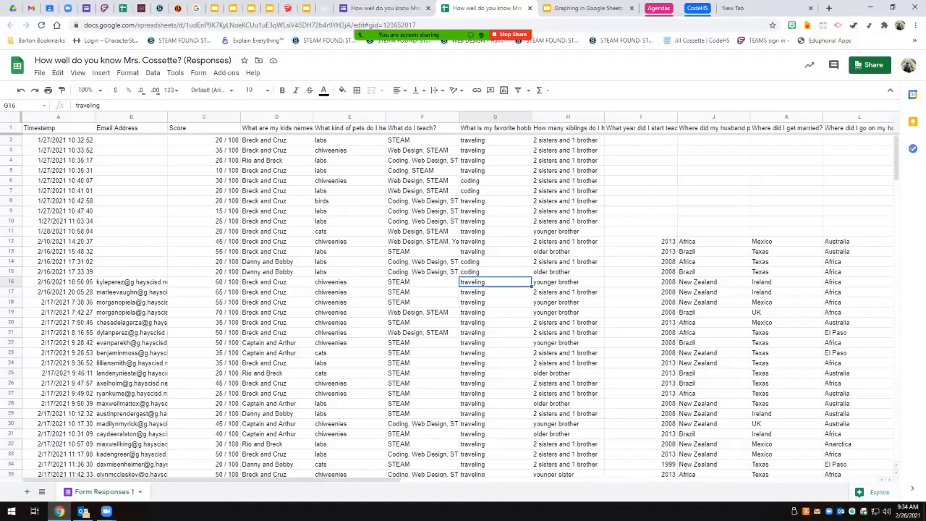
left_click_drag(276, 128, 276, 364)
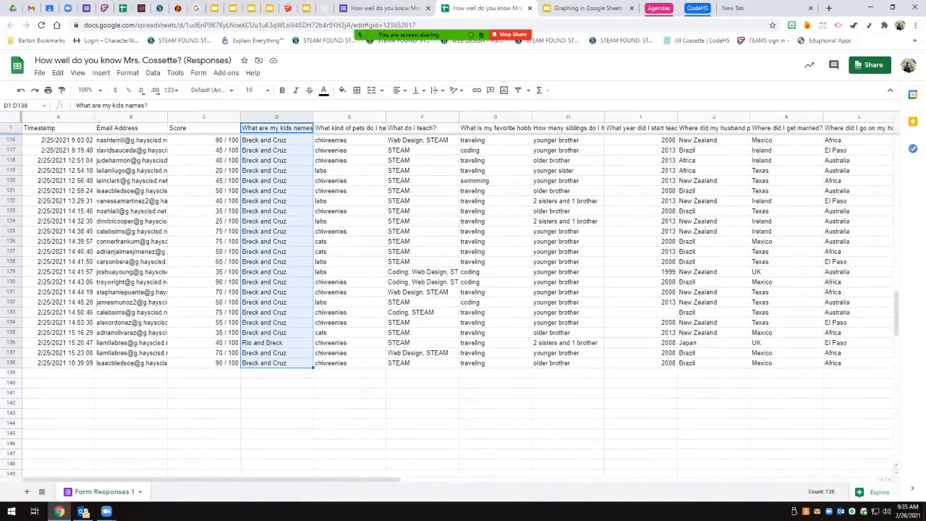
left_click(100, 73)
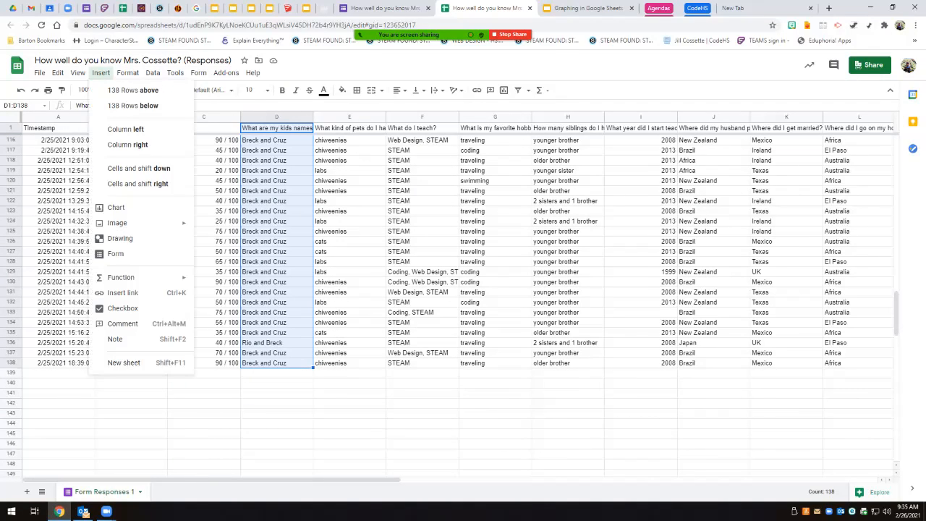
left_click(115, 208)
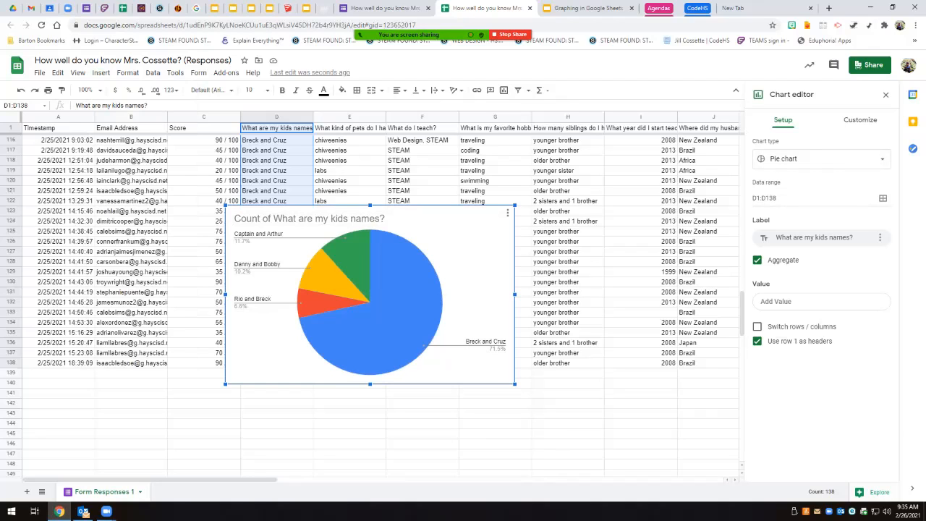
Look through the available chart types and the pie chart's editing options for chart area and titles
left_click(822, 158)
scroll(819, 322, "down", 2)
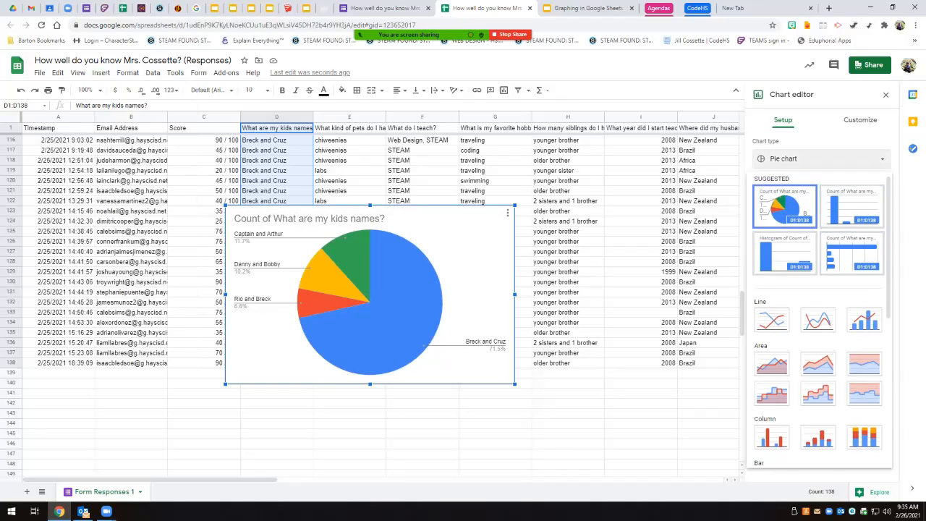
scroll(820, 322, "up", 2)
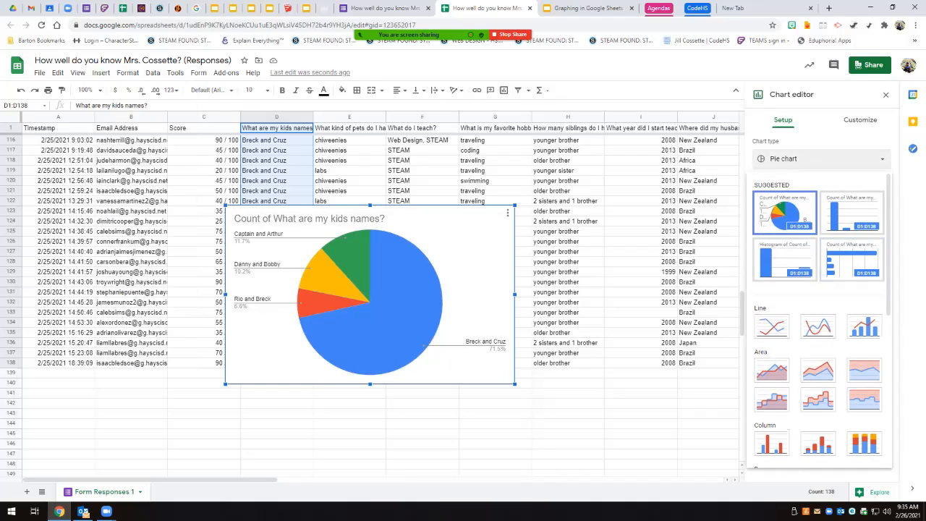
left_click(459, 219)
right_click(458, 217)
left_click(435, 261)
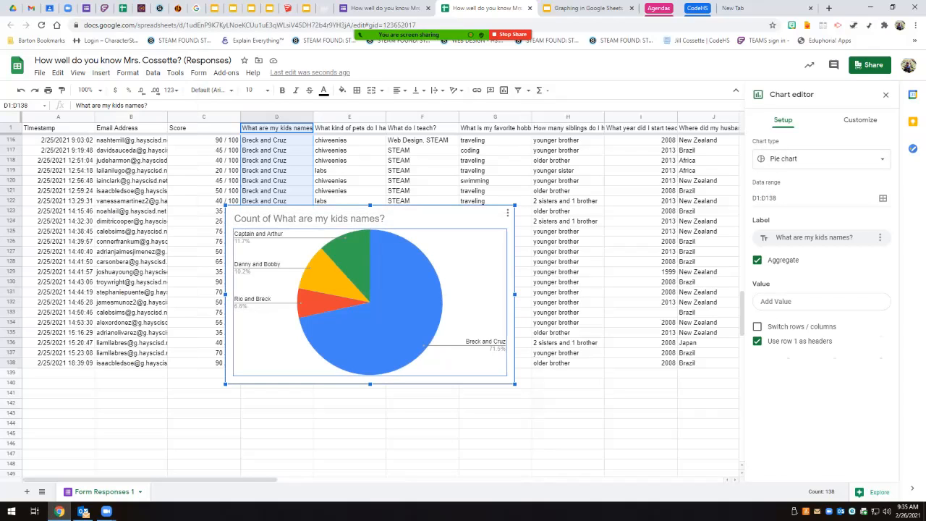
right_click(482, 247)
mouse_move(510, 267)
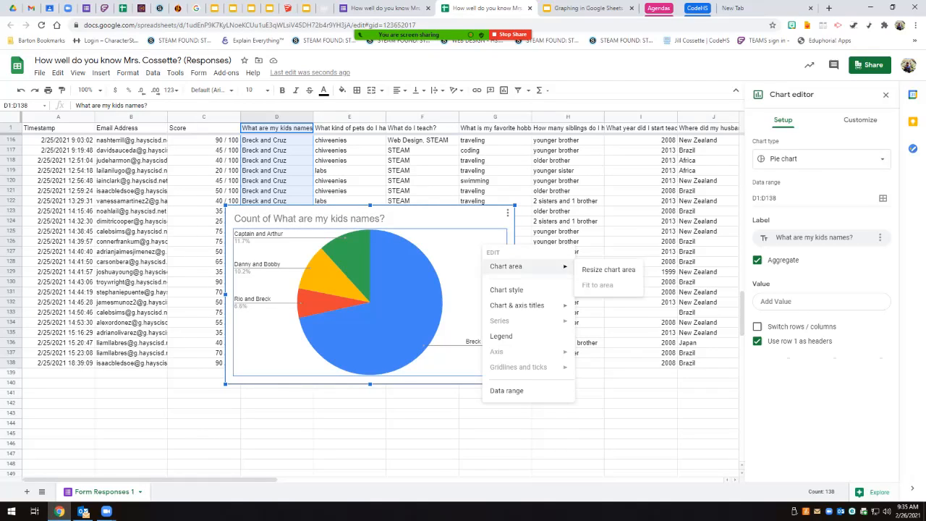
left_click(508, 214)
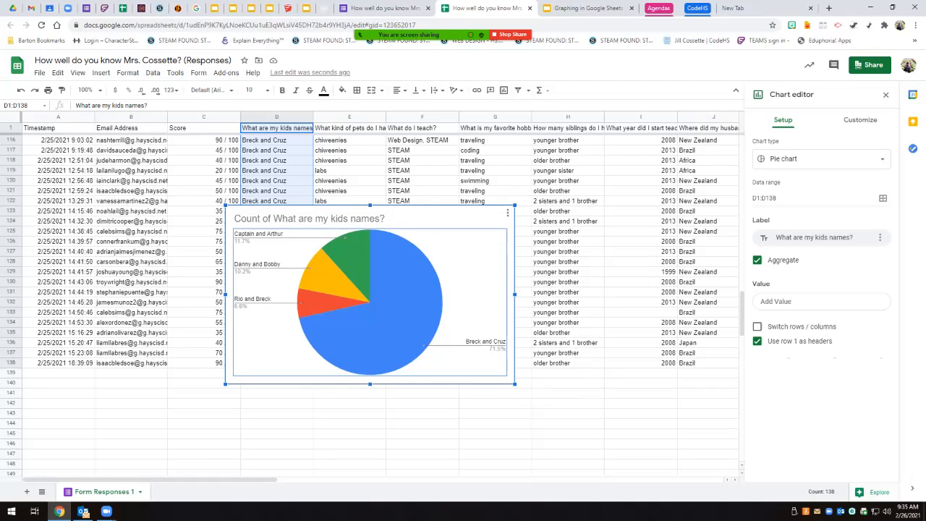
right_click(510, 249)
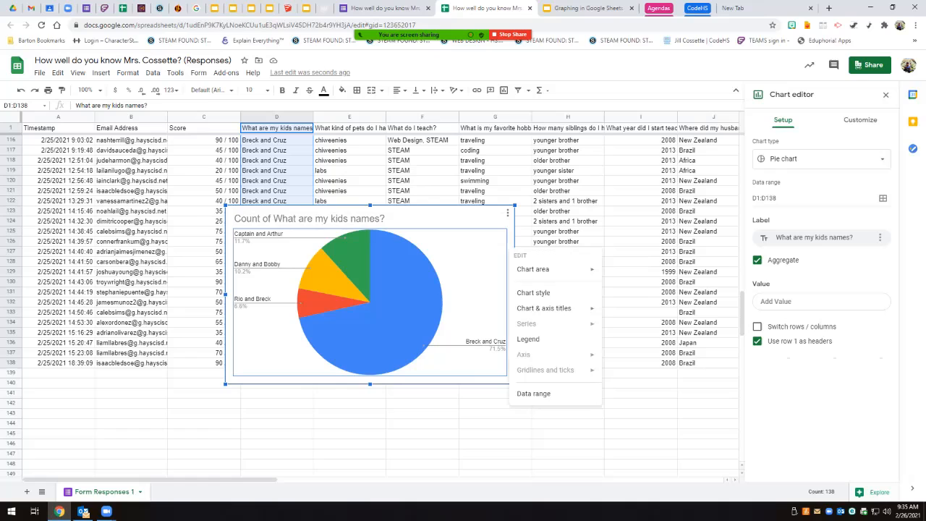
mouse_move(544, 308)
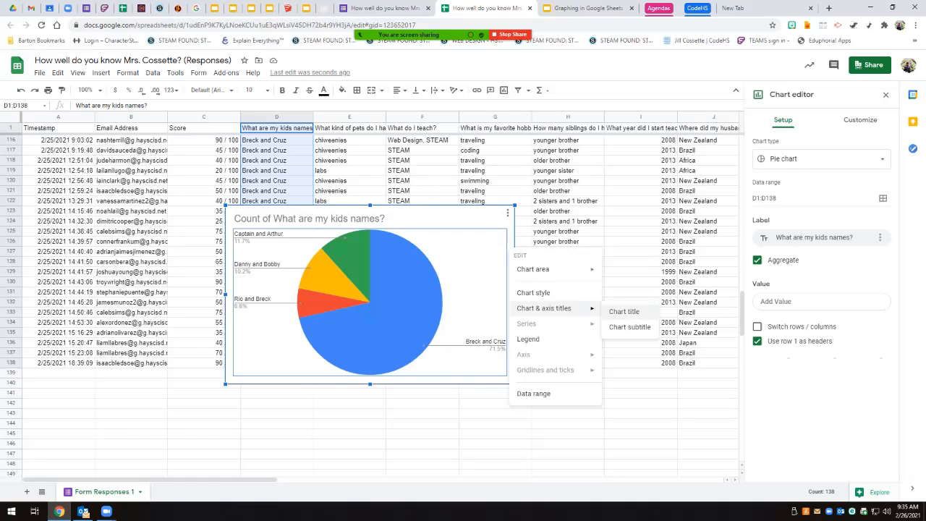
key("Escape")
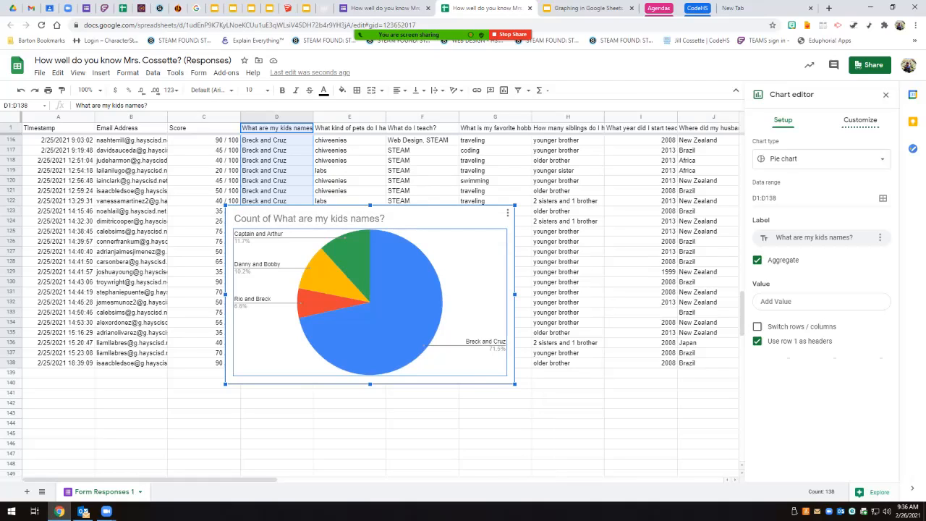
Set the border color of the kids' names pie chart to green
left_click(860, 120)
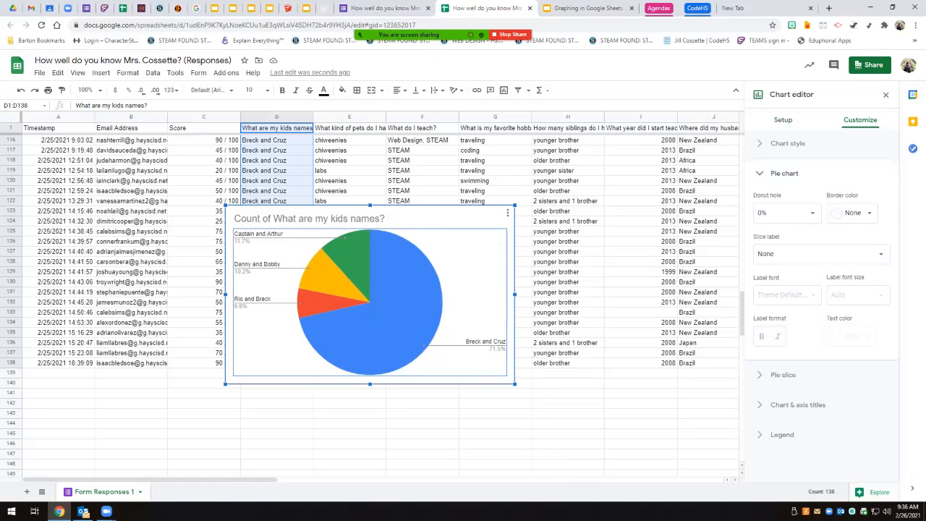
left_click(853, 213)
left_click(815, 263)
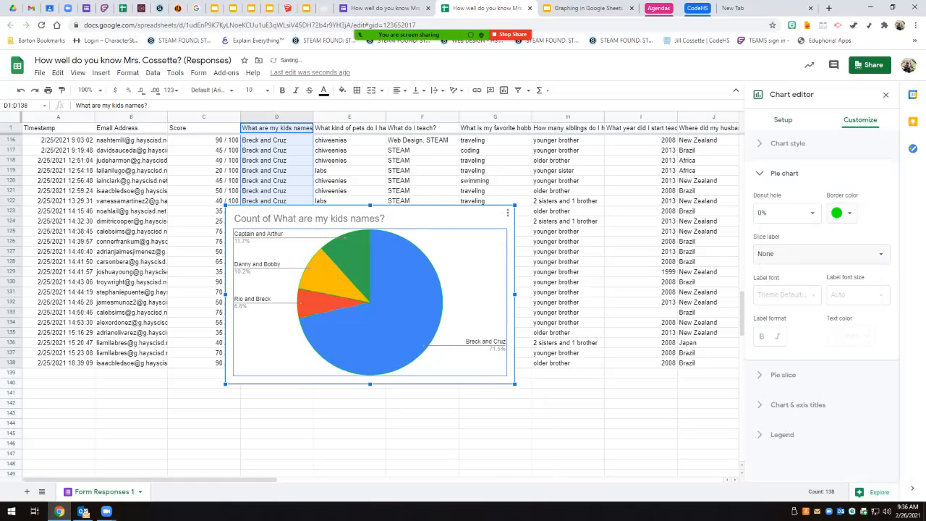
Set the background color of the kids' names pie chart to orange
left_click(788, 144)
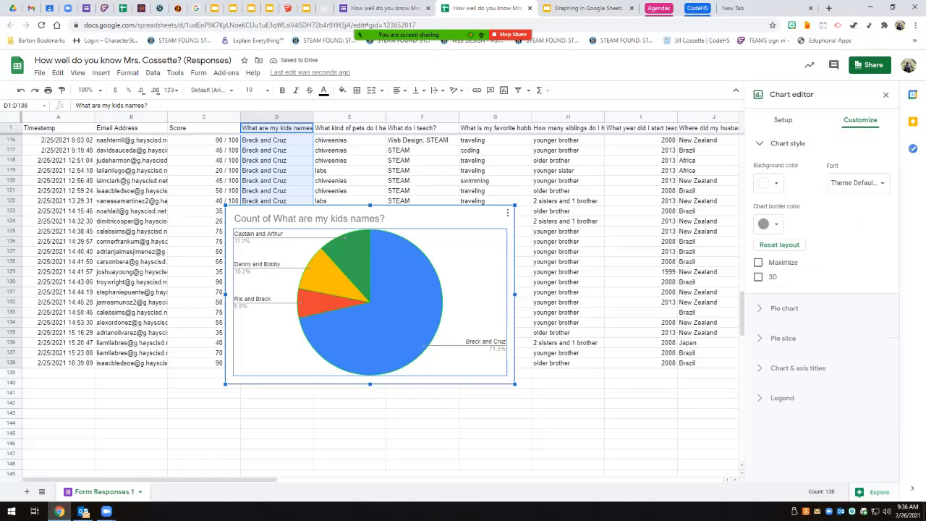
left_click(770, 183)
left_click(785, 233)
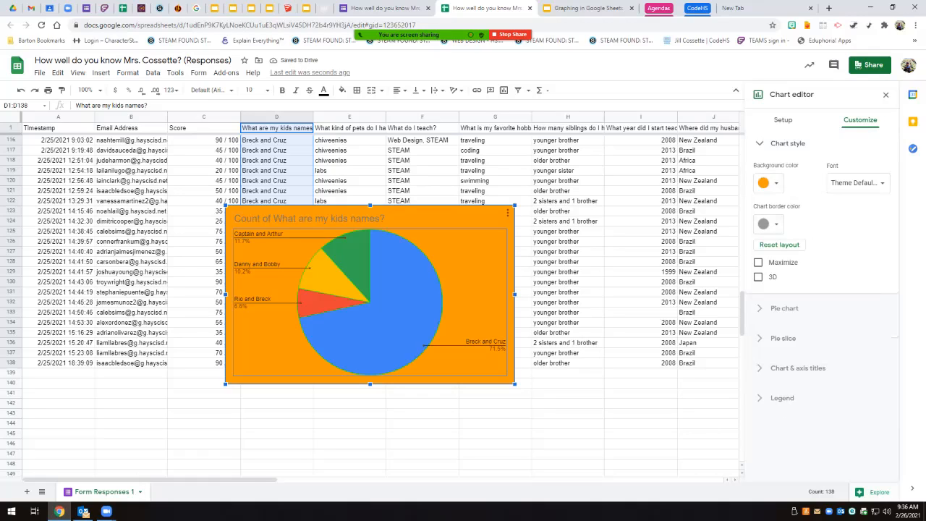
Copy the kids' names pie chart and paste it onto the Chart 1 slide of the graphing presentation, linked to the spreadsheet
right_click(226, 215)
left_click(225, 214)
left_click_drag(226, 215, 211, 230)
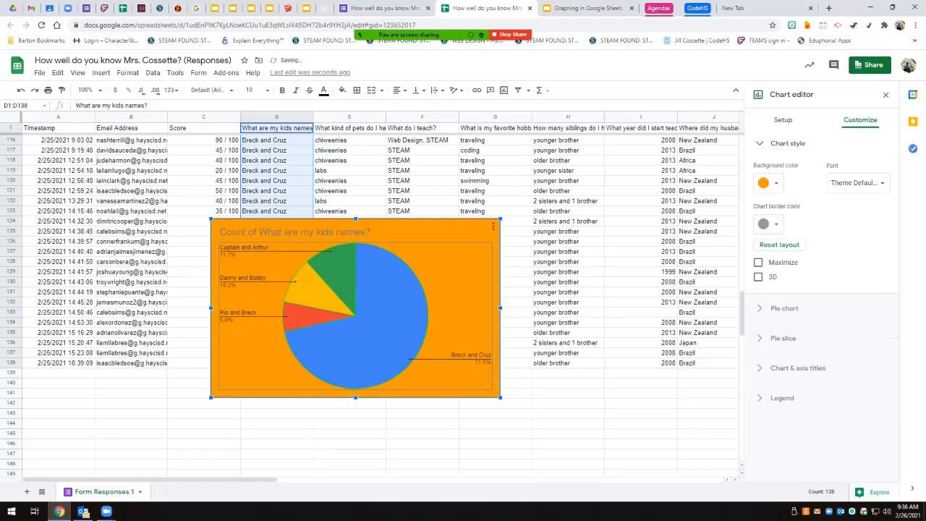
key("Escape")
left_click(586, 8)
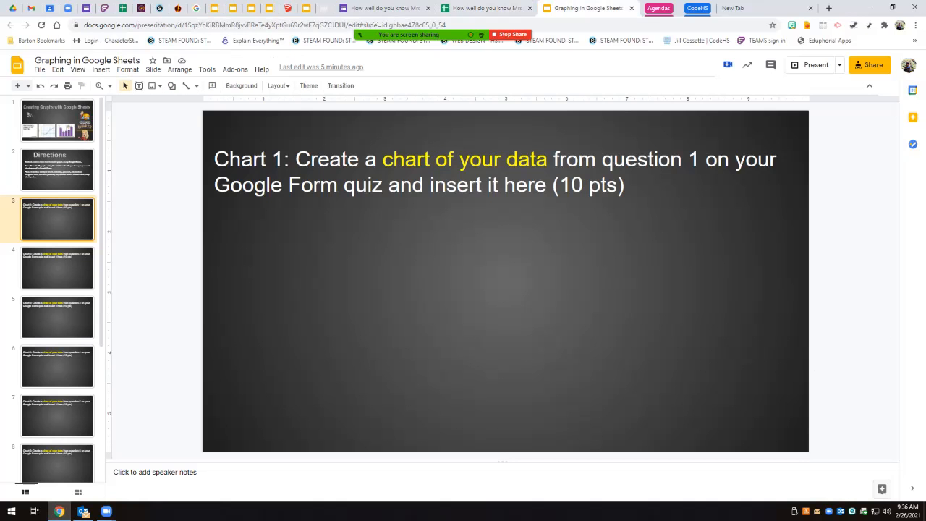
key("ctrl+v")
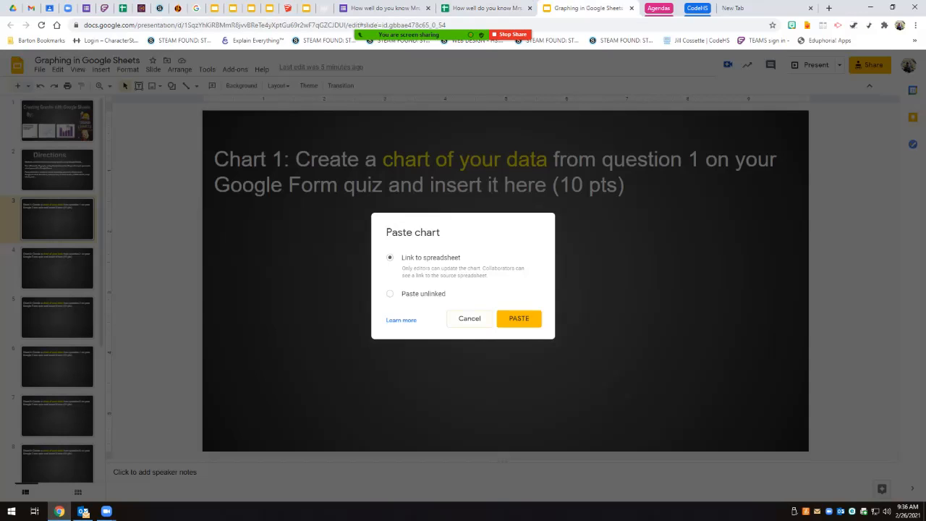
left_click(519, 318)
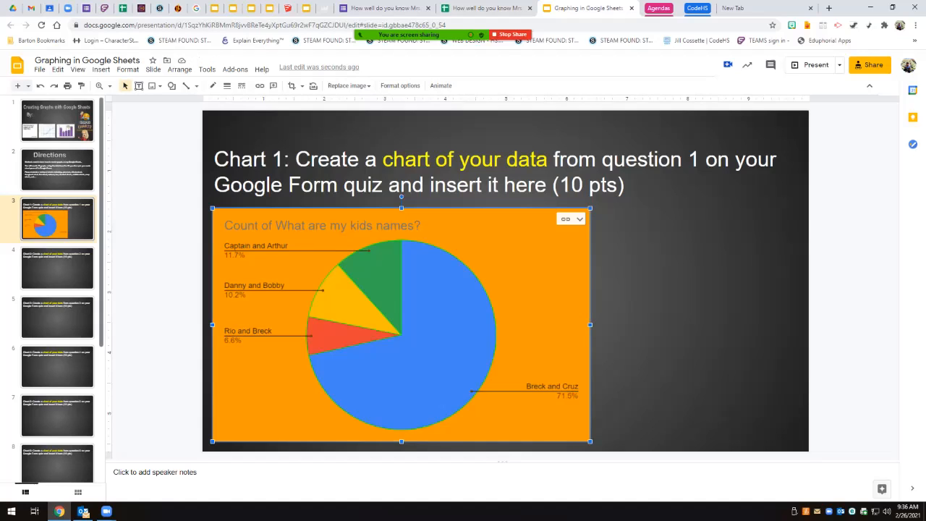
Check the Chart 2 slide's task, and move the kids' names pie chart over columns A to D in the response sheet
left_click(57, 268)
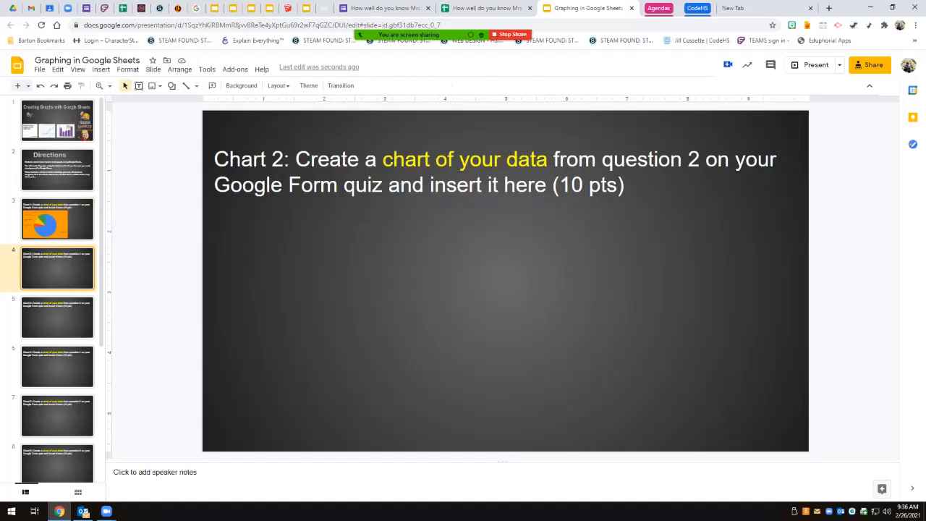
left_click(485, 8)
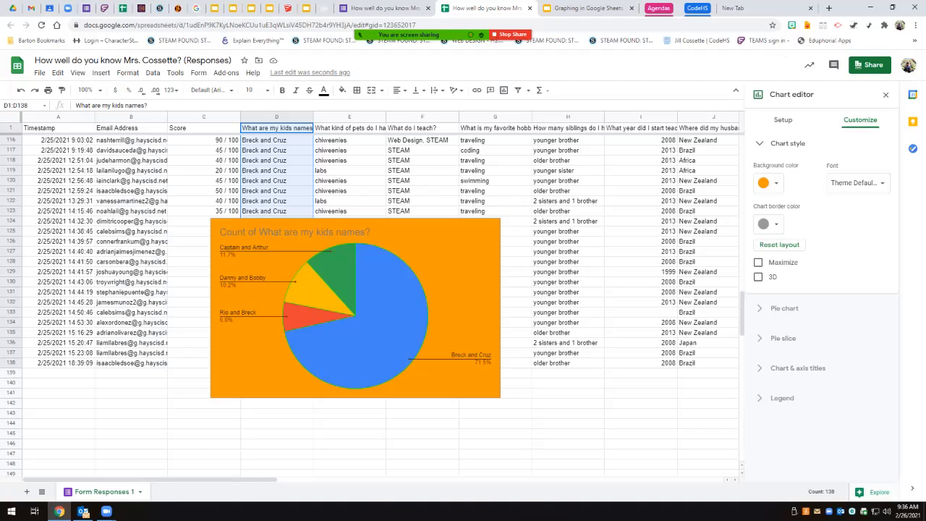
left_click_drag(376, 233, 173, 350)
Insert a chart of the kind of pets answers in E1:E138 of the response sheet
scroll(174, 350, "up", 6)
scroll(376, 307, "up", 20)
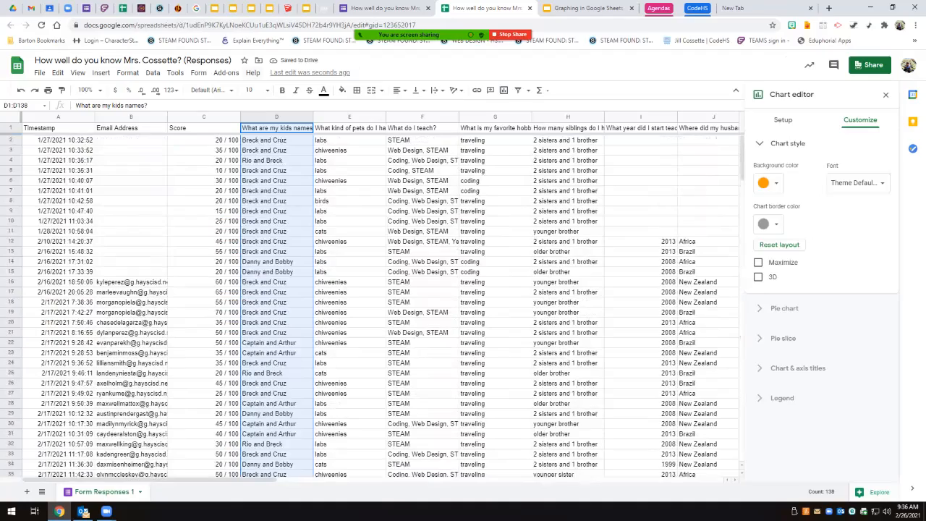
left_click_drag(350, 128, 350, 362)
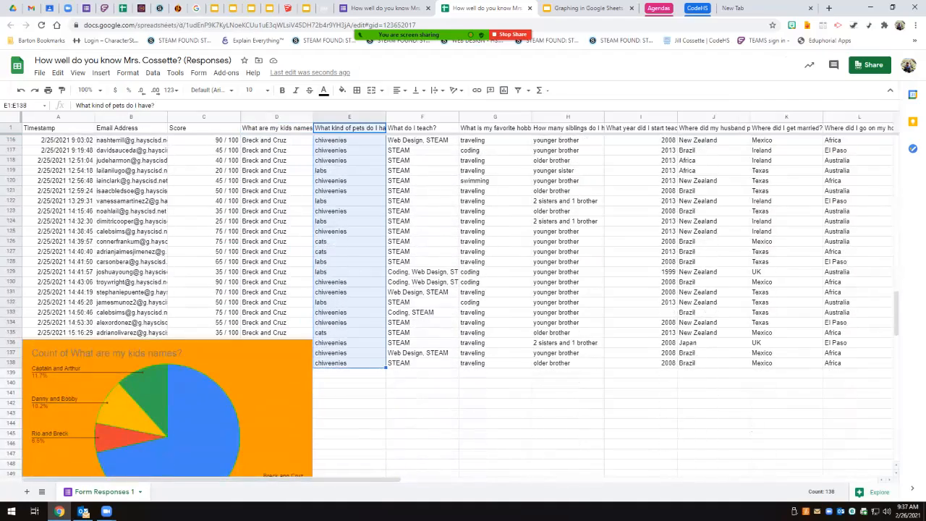
left_click(102, 73)
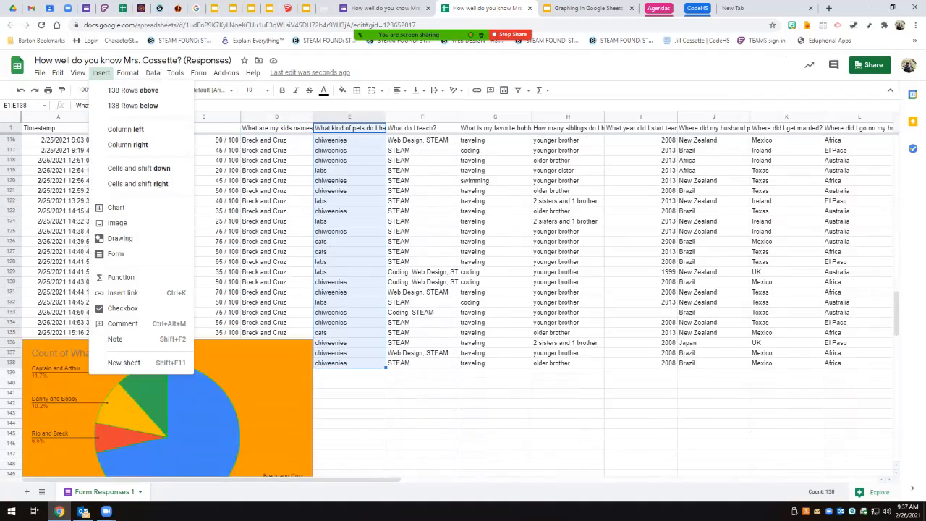
left_click(116, 208)
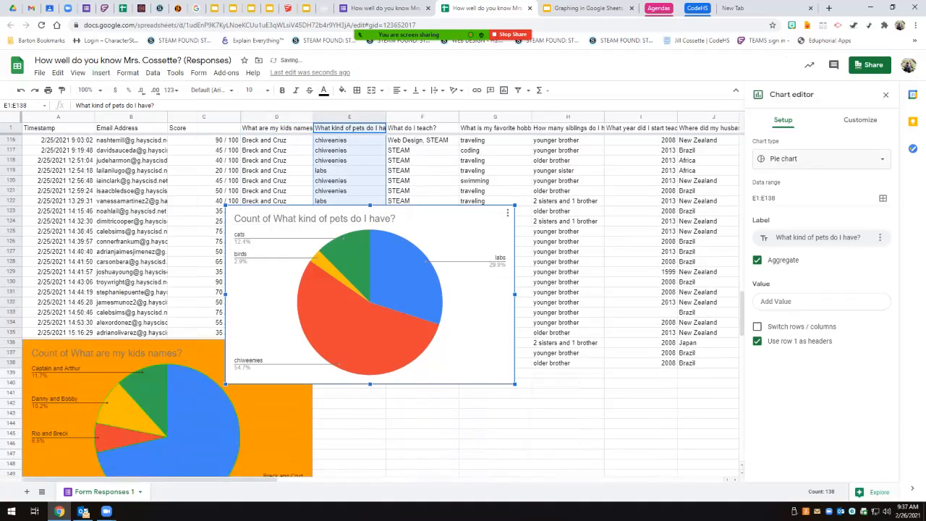
Try the line chart and the stacked bar chart types on the pets chart
left_click(821, 161)
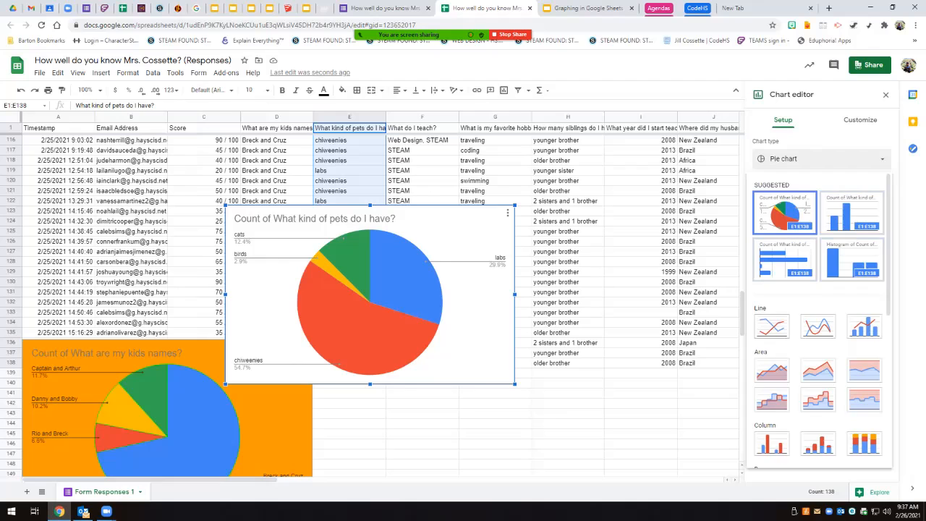
left_click(772, 327)
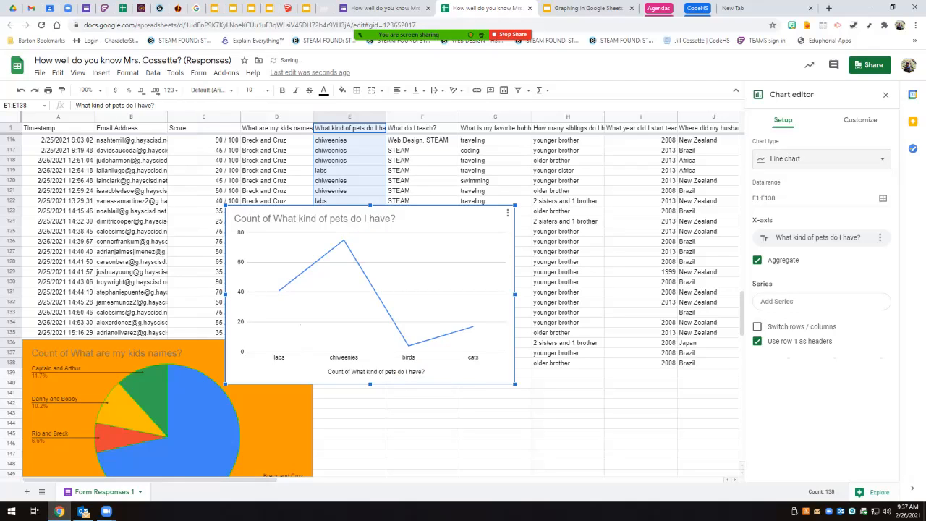
left_click(822, 159)
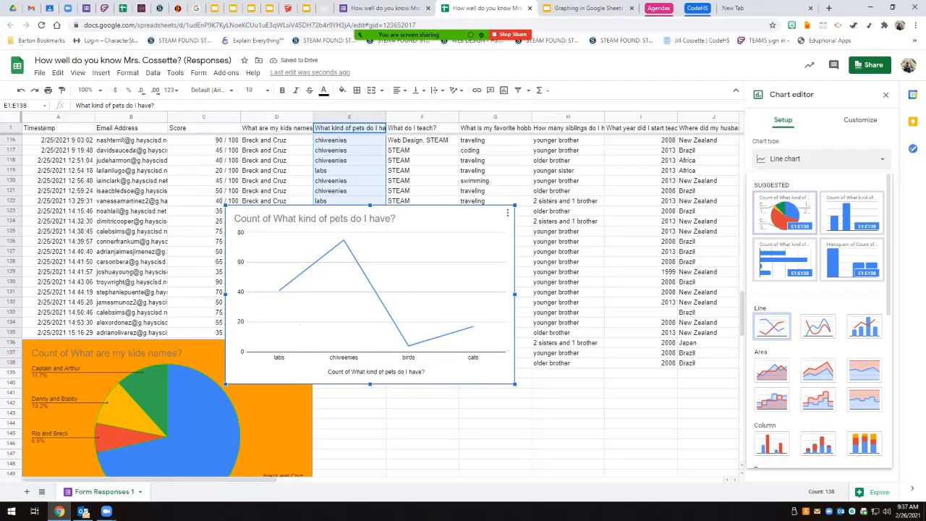
scroll(818, 275, "down", 1)
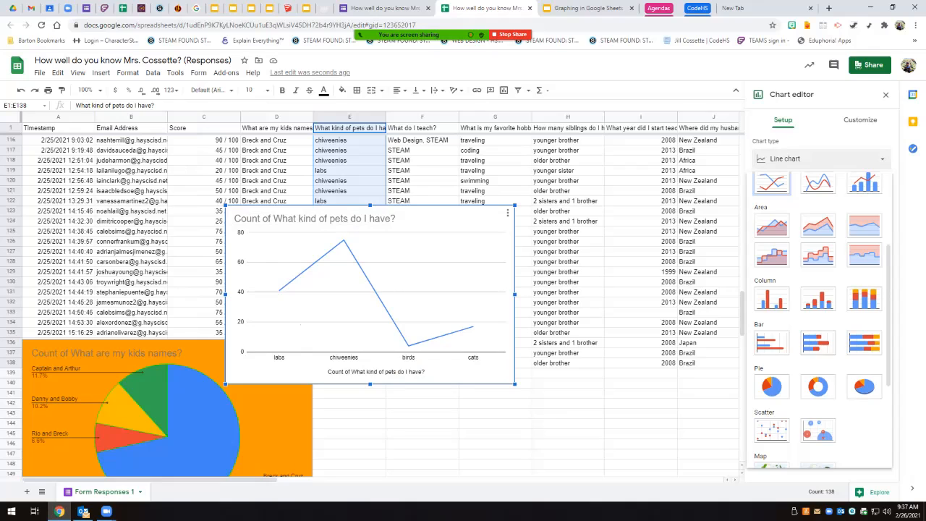
left_click(818, 344)
left_click(821, 200)
Look through the remaining chart types and try the bubble chart and 100% stacked column chart on the pets data
left_click(821, 159)
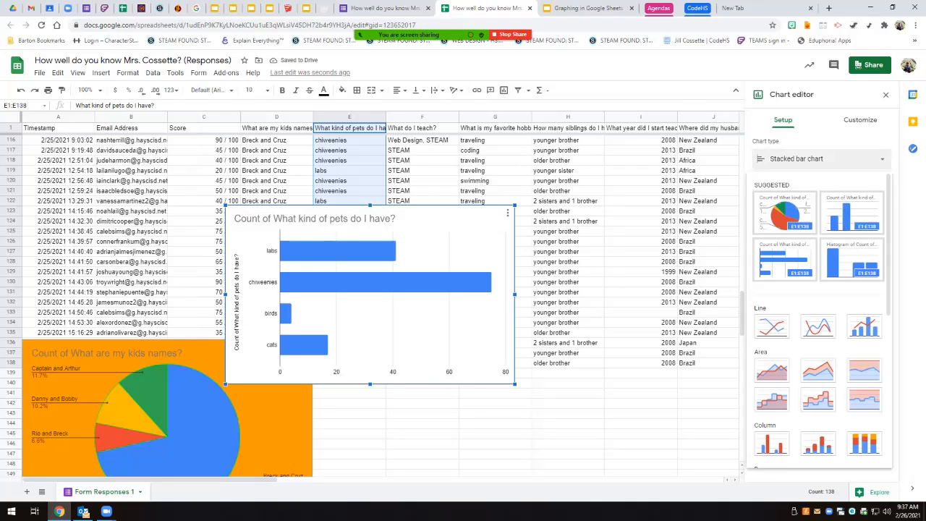
scroll(818, 303, "down", 3)
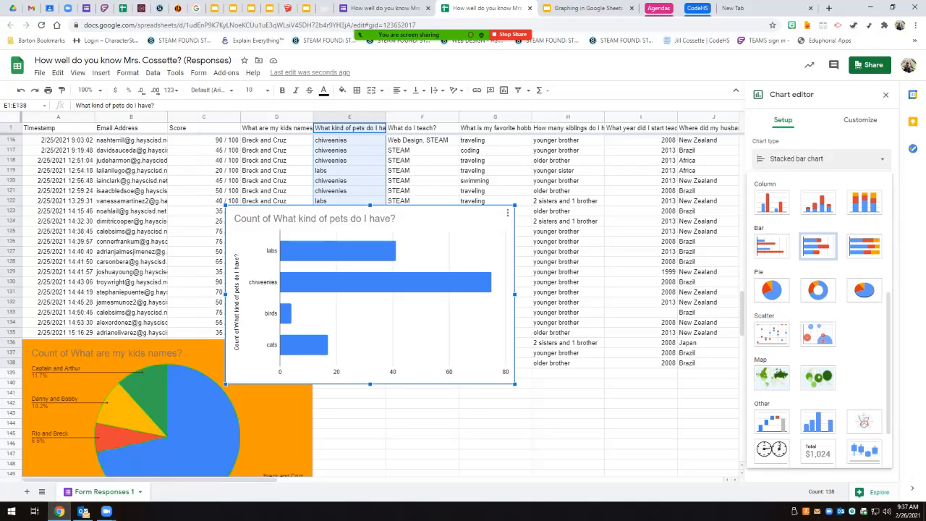
scroll(818, 383, "down", 2)
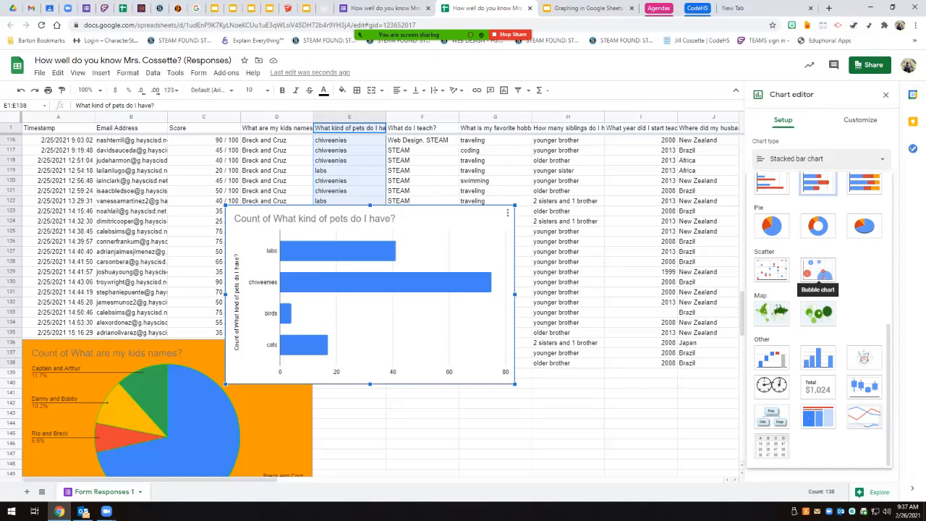
left_click(818, 271)
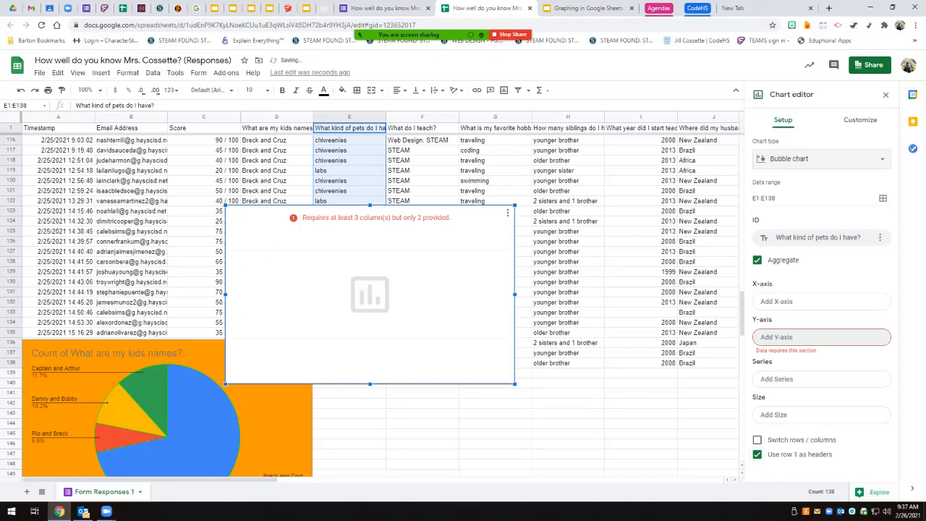
left_click(818, 159)
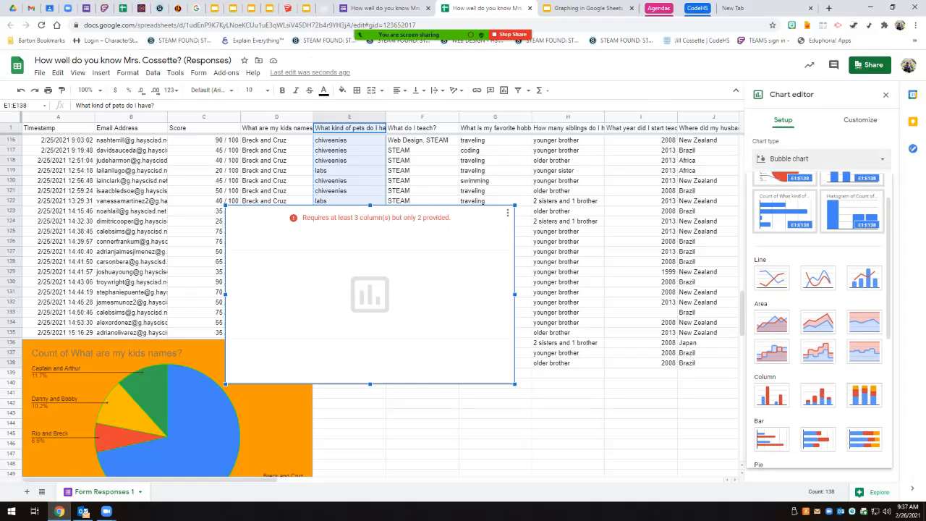
left_click(865, 443)
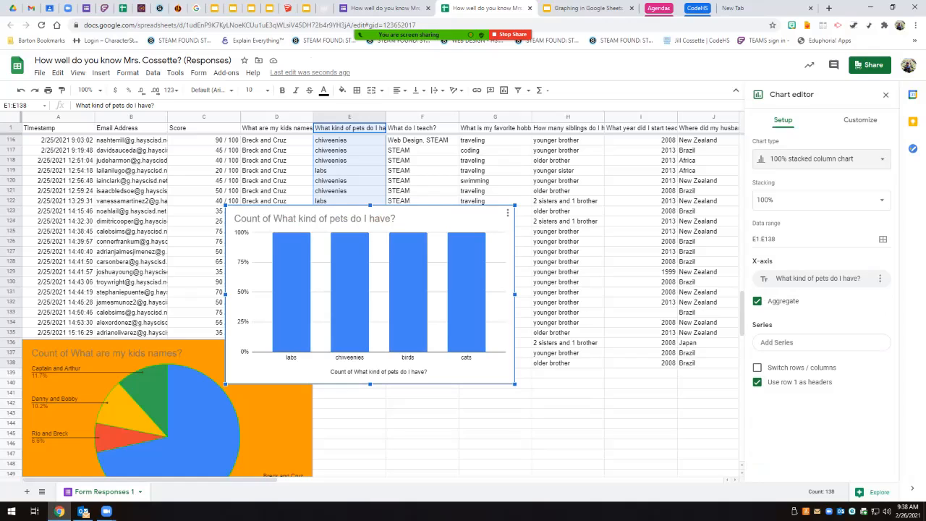
Change the pets chart to a column chart, and paste it onto the Chart 2 slide linked to the spreadsheet
left_click(818, 159)
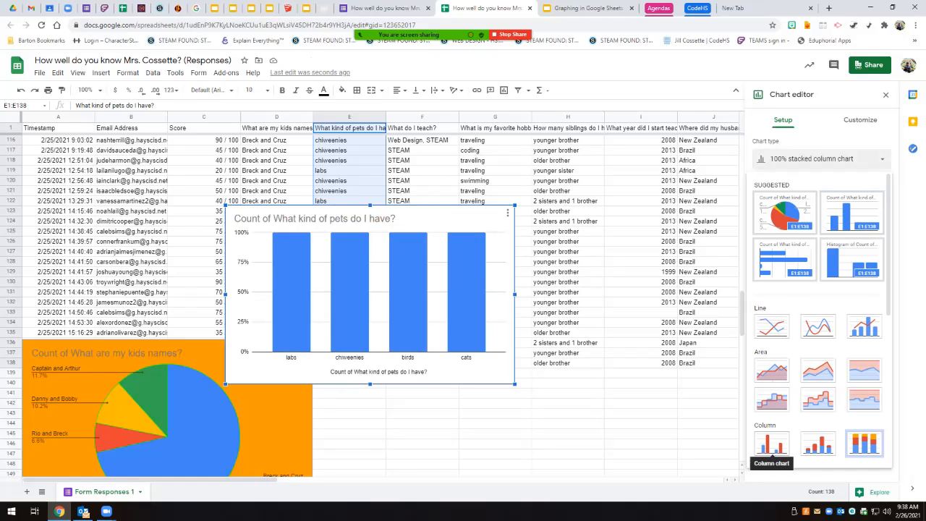
left_click(771, 443)
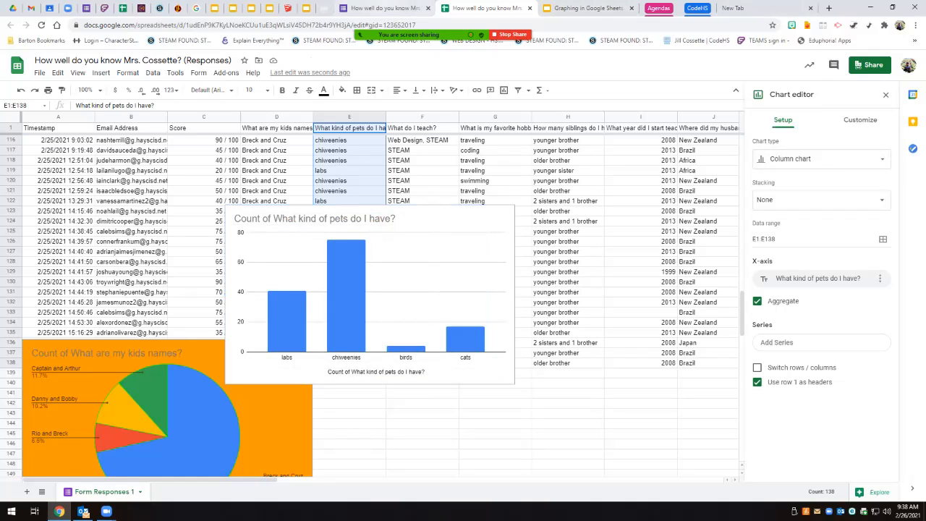
left_click(586, 8)
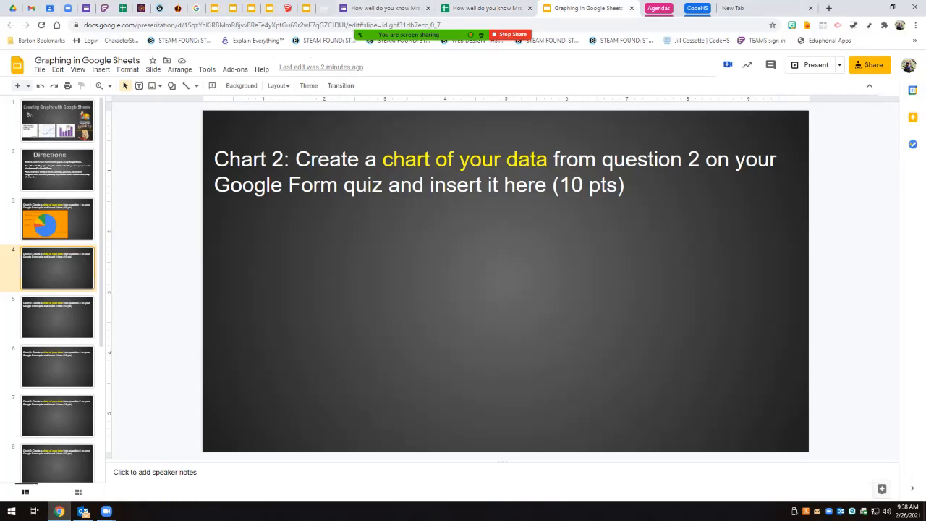
key("ctrl+v")
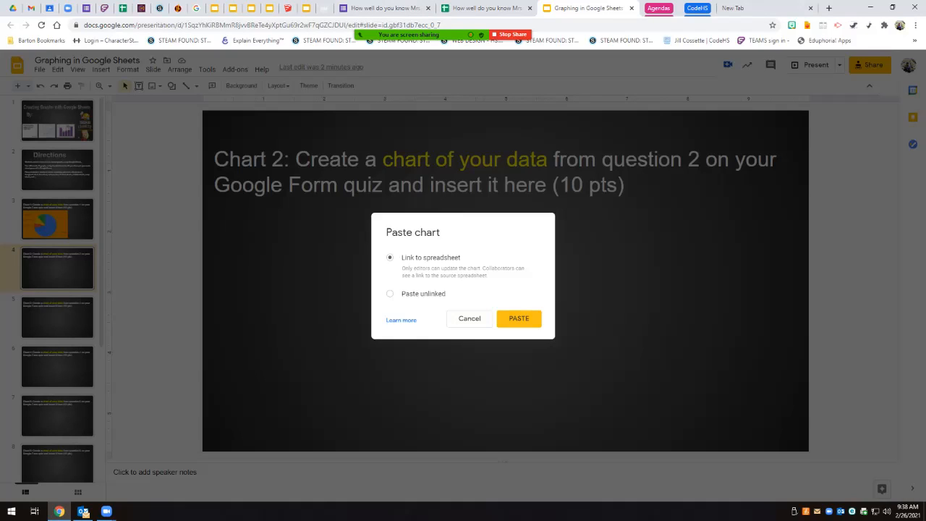
left_click(519, 318)
key("Escape")
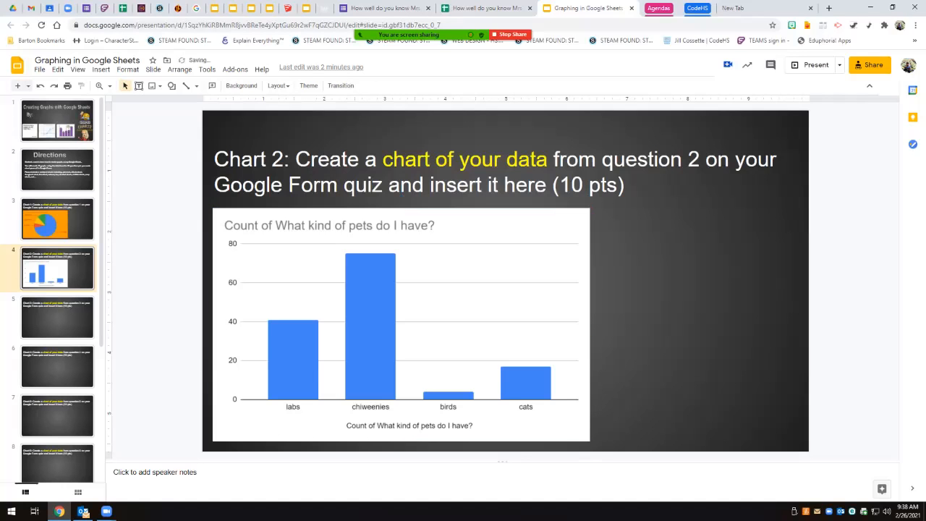
Open the source spreadsheet from the pets chart's linked chart options, and return to the Chart 2 slide
left_click(463, 289)
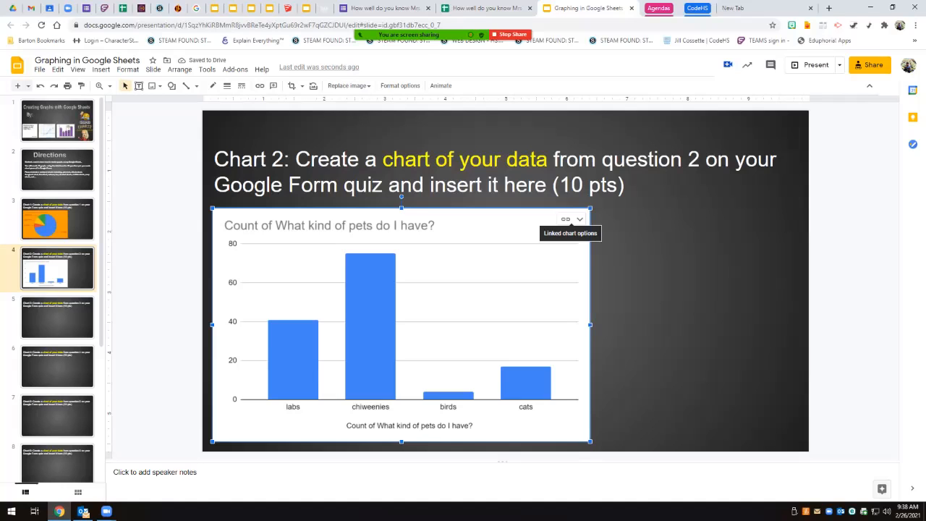
left_click(580, 219)
left_click(532, 252)
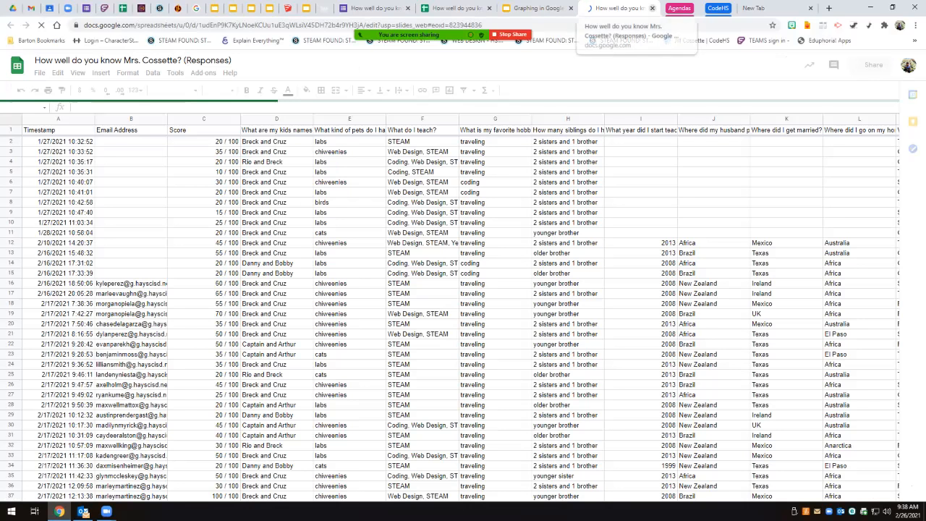
left_click(653, 8)
left_click(675, 284)
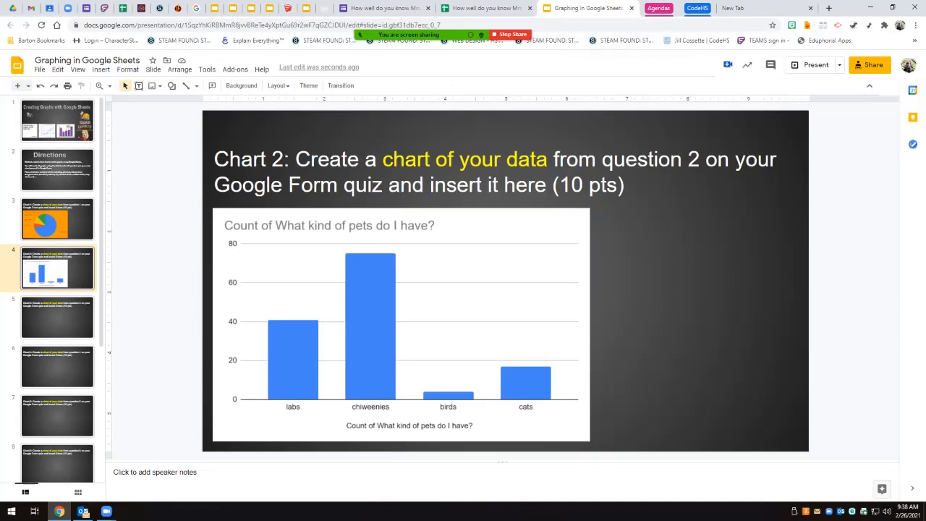
Leaf through the neighboring chart slides and check the Chart 3 slide's task
key("Down")
key("Down")
key("Up")
key("Up")
key("Up")
key("Down")
key("Down")
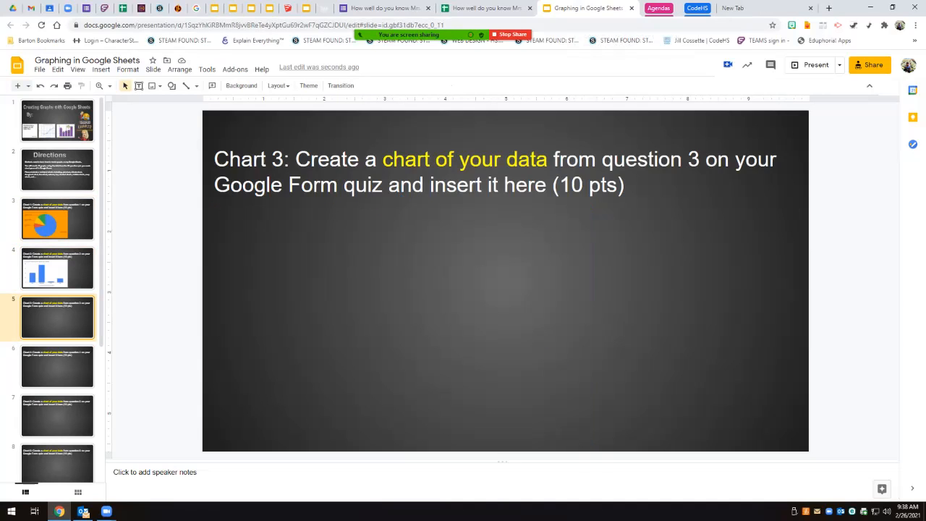
Delete the pets column chart from the response sheet
mouse_move(383, 25)
left_click(485, 8)
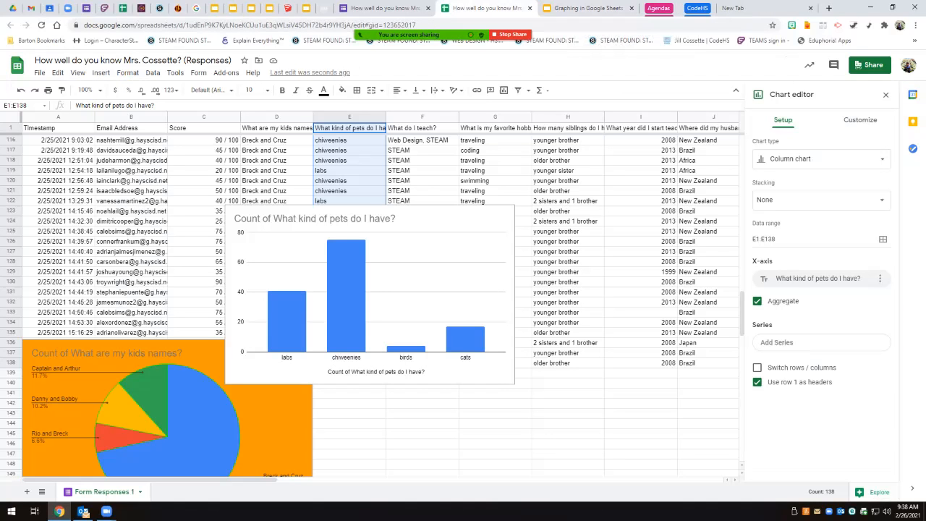
key("Delete")
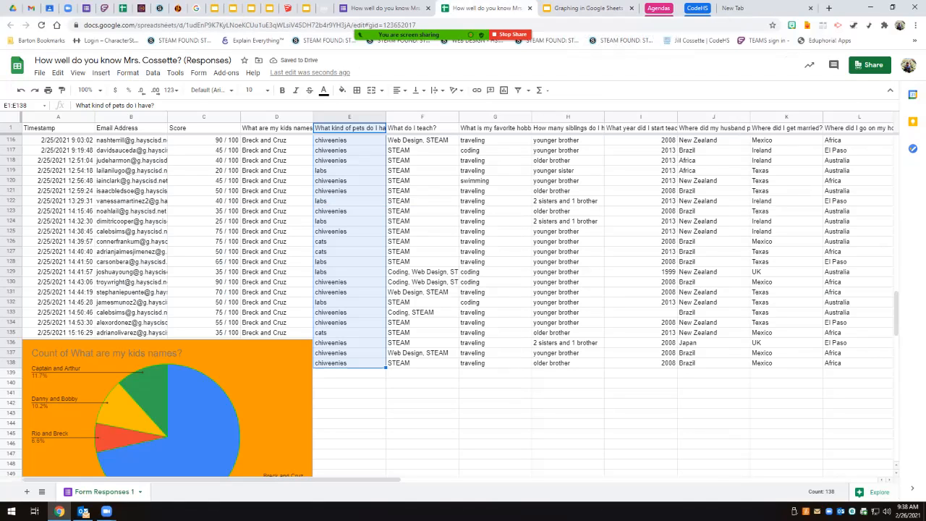
left_click(691, 342)
Insert a chart of the "What do I teach?" responses from F1:F138 in the response sheet
scroll(692, 343, "up", 20)
left_click_drag(423, 127, 422, 355)
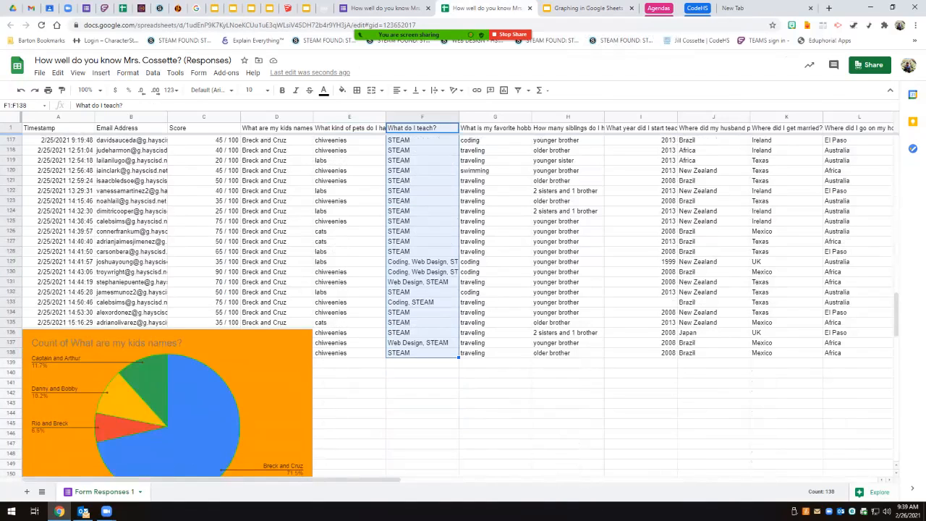
left_click(100, 73)
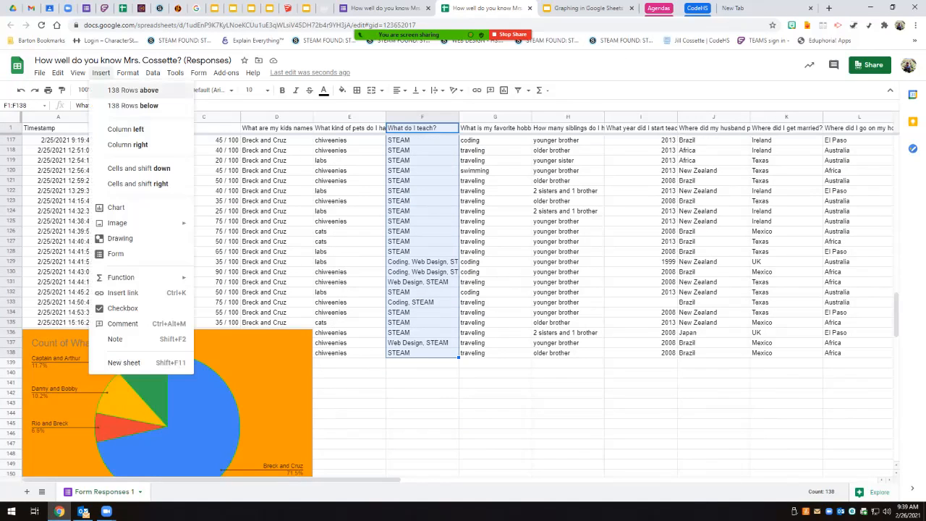
left_click(116, 207)
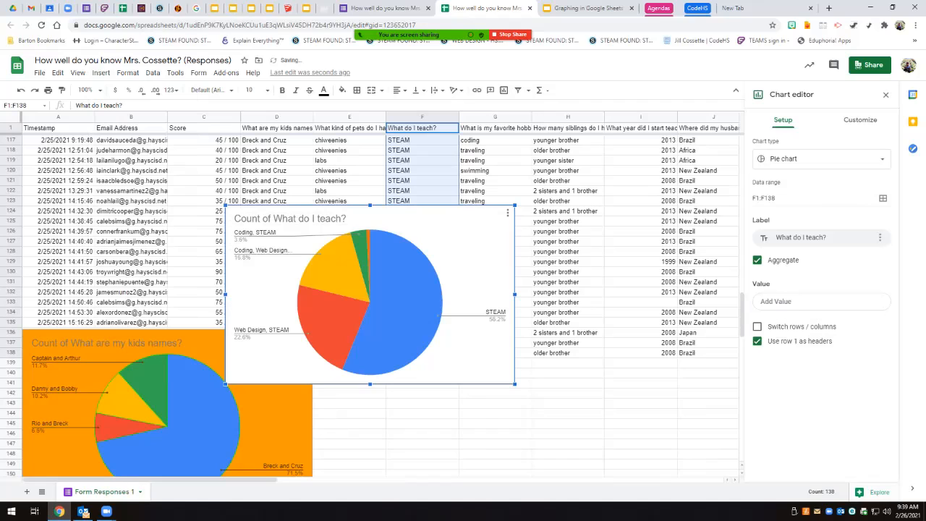
Try the 3D pie chart type for the "What do I teach?" chart
left_click(822, 159)
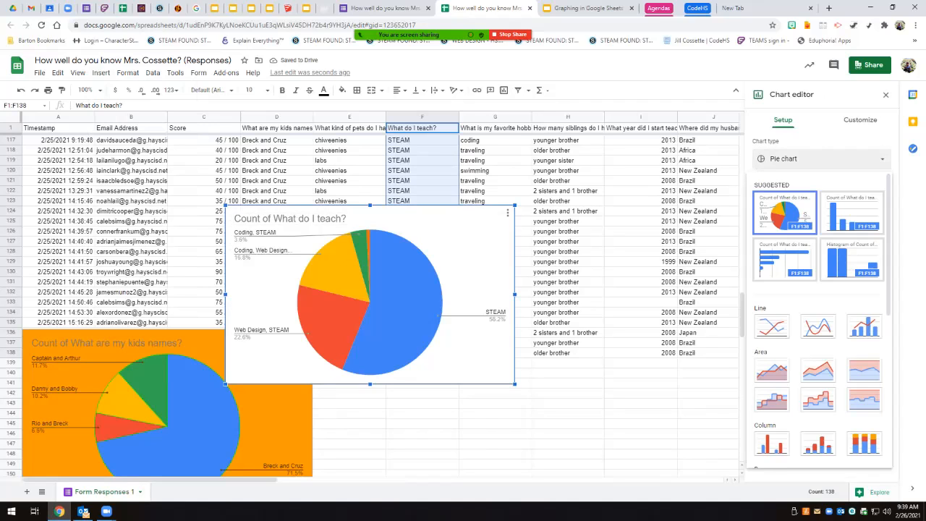
scroll(818, 289, "down", 3)
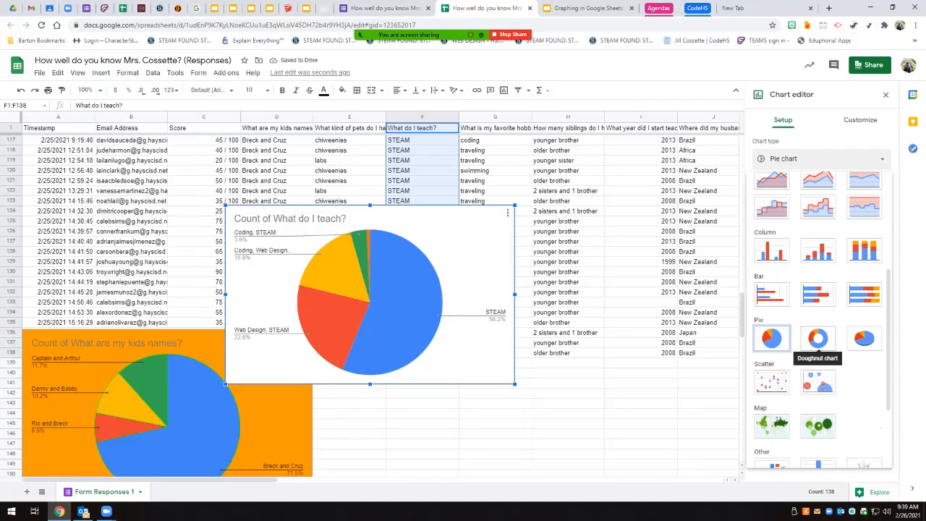
left_click(865, 338)
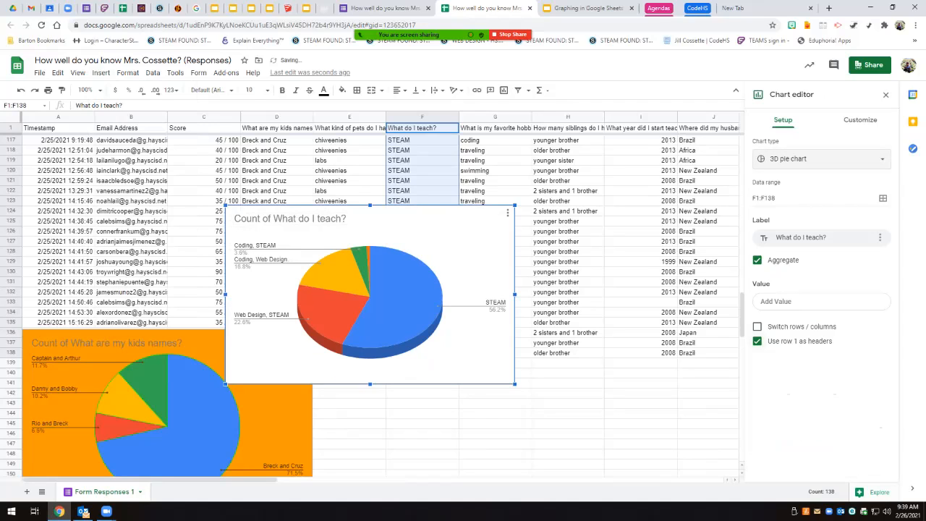
Change the "What do I teach?" chart to a doughnut chart, and paste it onto the Chart 3 slide linked to the spreadsheet
left_click(821, 159)
scroll(822, 304, "down", 4)
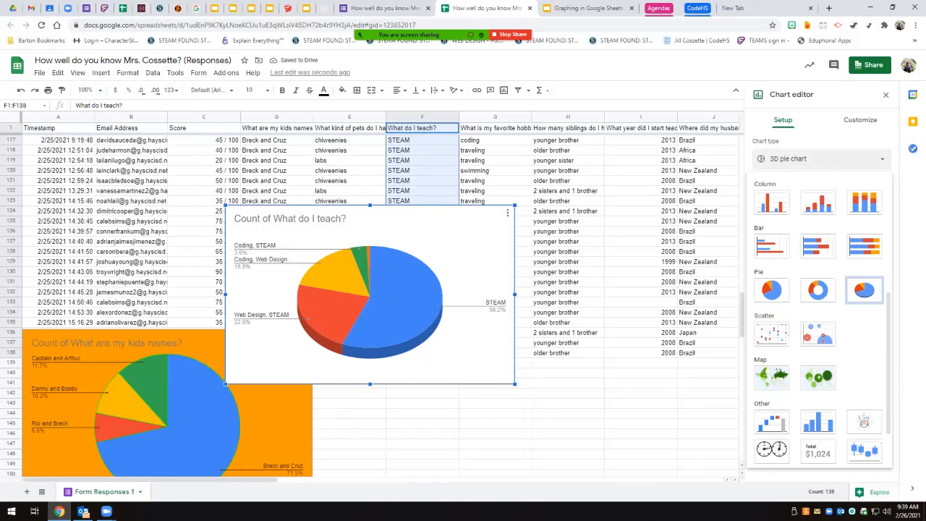
left_click(818, 290)
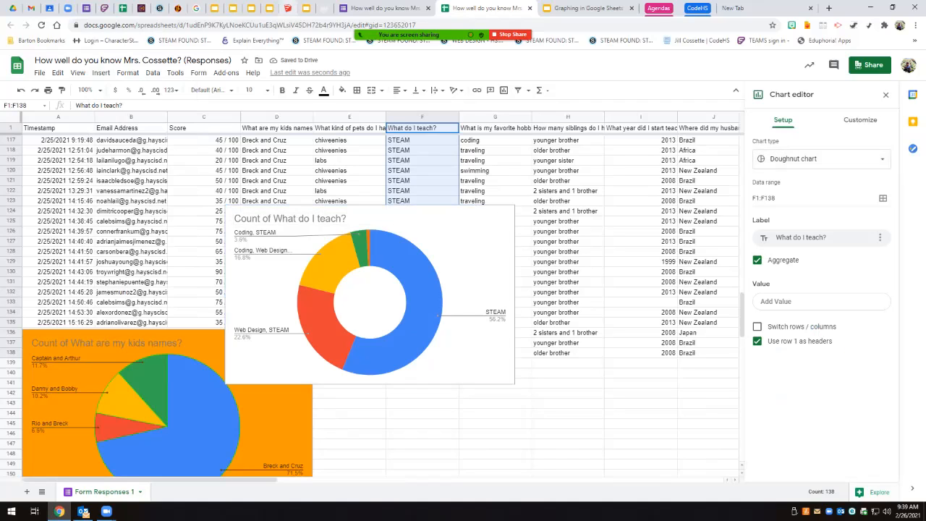
left_click(583, 8)
key("ctrl+v")
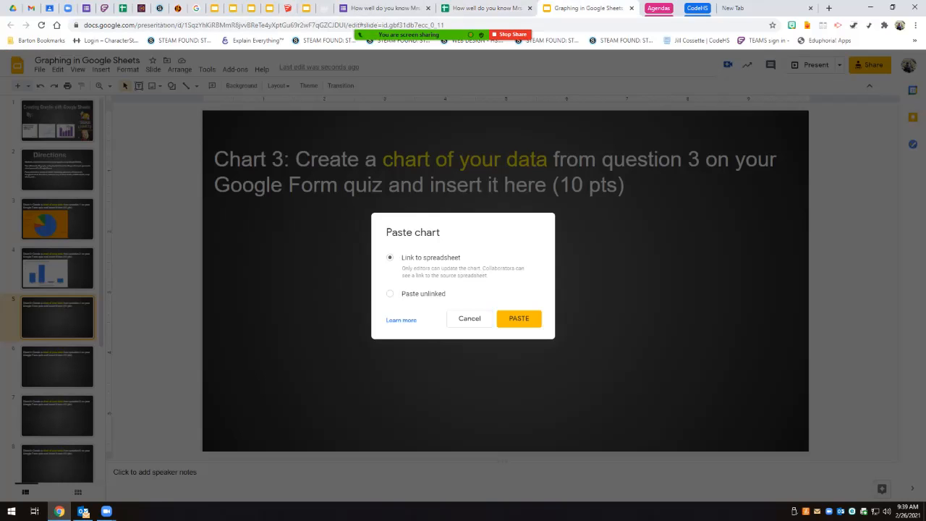
key("Return")
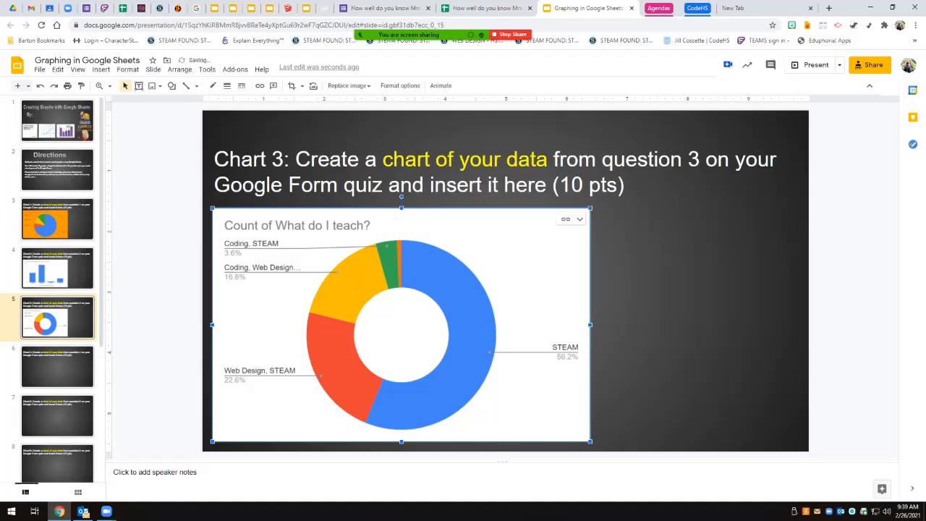
Select slide 6 in the presentation, and insert a chart of the "Where was I born?" responses from M1:M138 in the response sheet
left_click(57, 367)
left_click(483, 8)
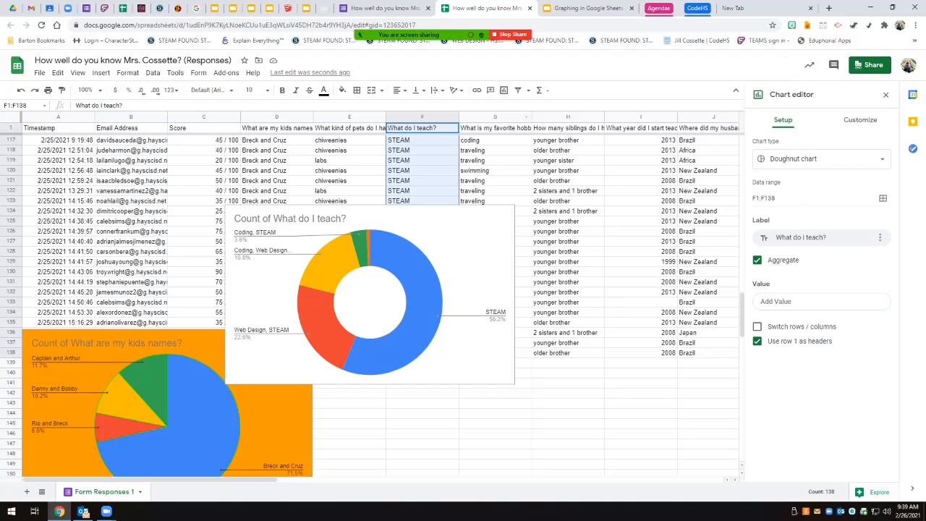
left_click(642, 181)
left_click_drag(325, 480, 610, 480)
scroll(464, 289, "right", 3)
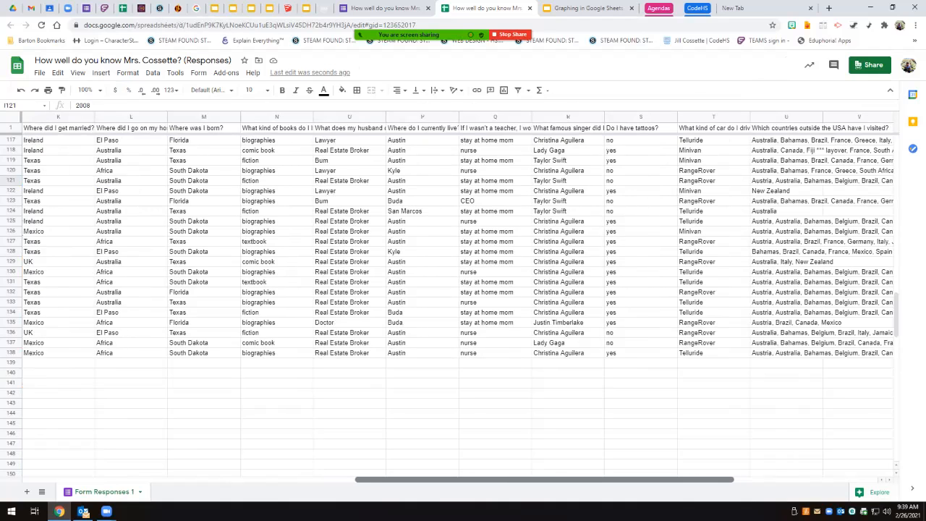
scroll(463, 289, "left", 1)
scroll(464, 290, "left", 1)
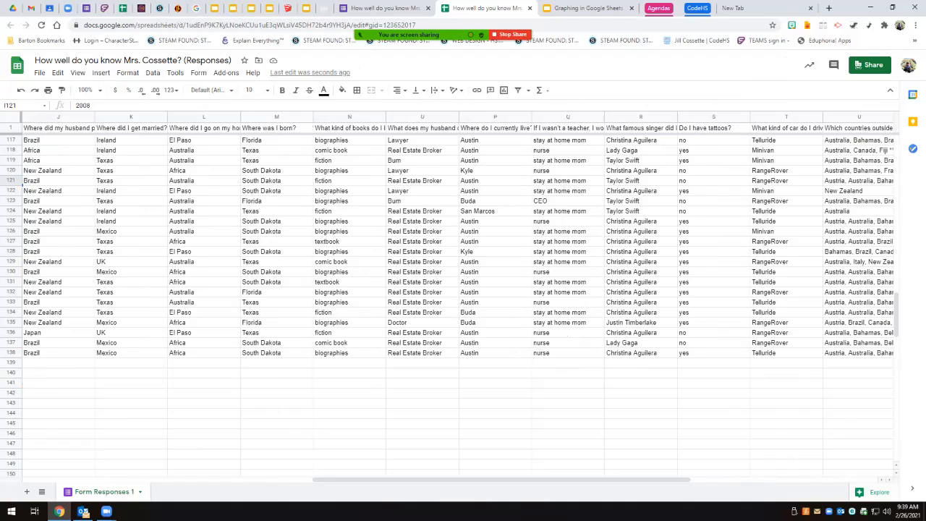
left_click_drag(897, 315, 896, 158)
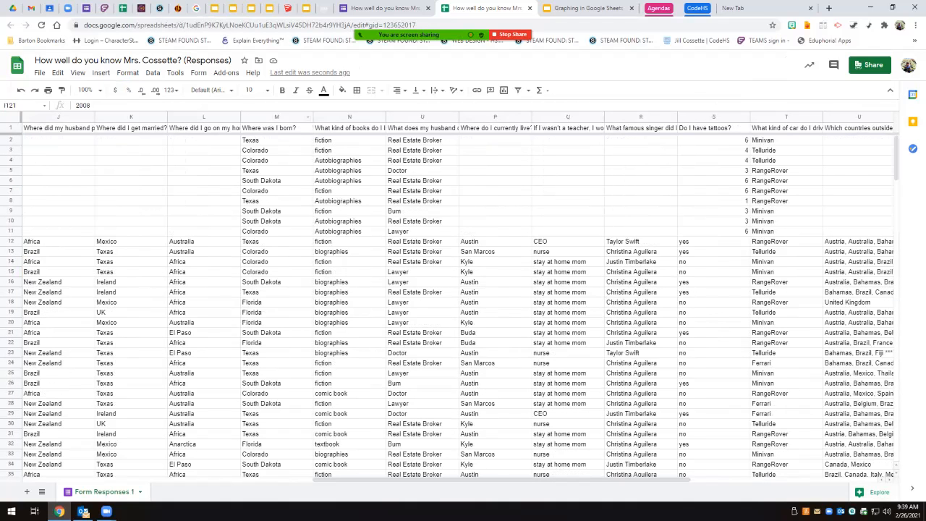
left_click_drag(277, 127, 276, 353)
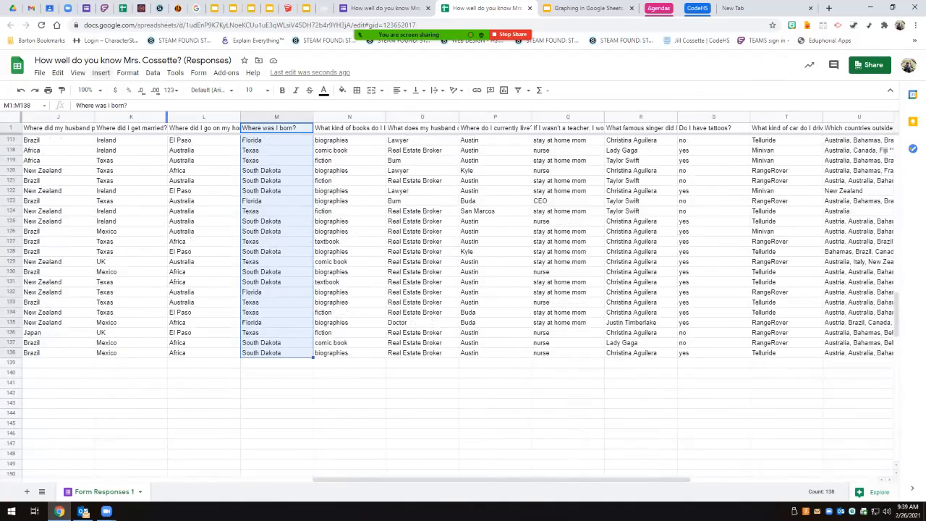
left_click(100, 73)
left_click(117, 208)
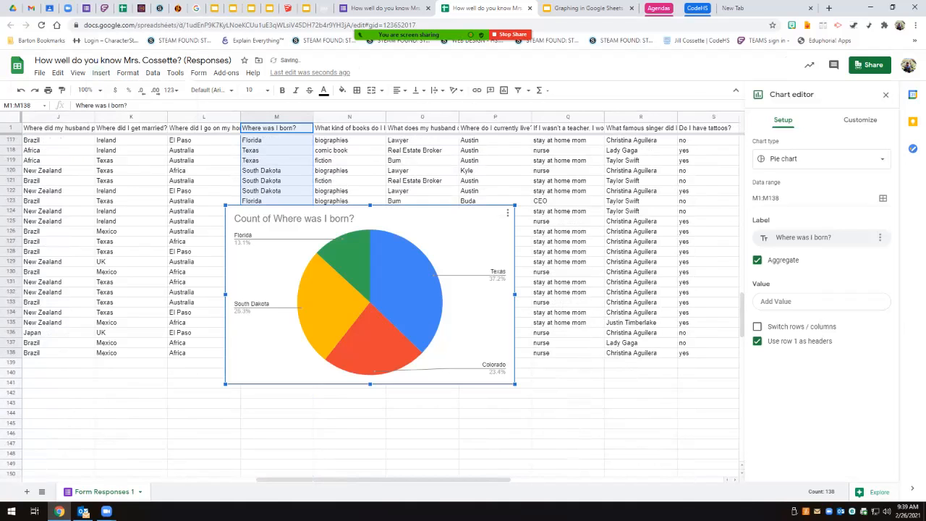
Change the "Where was I born?" chart to a geo chart and enlarge it
left_click(821, 159)
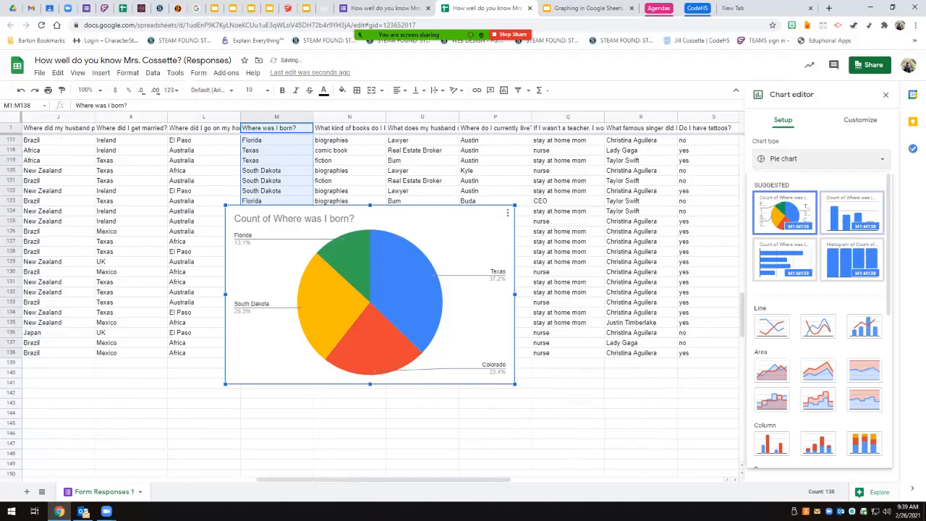
scroll(786, 259, "down", 3)
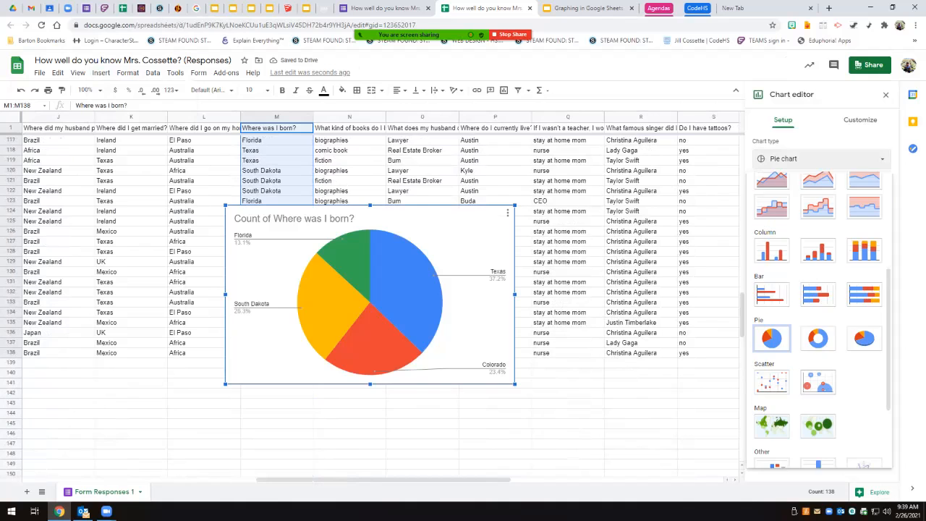
left_click(772, 426)
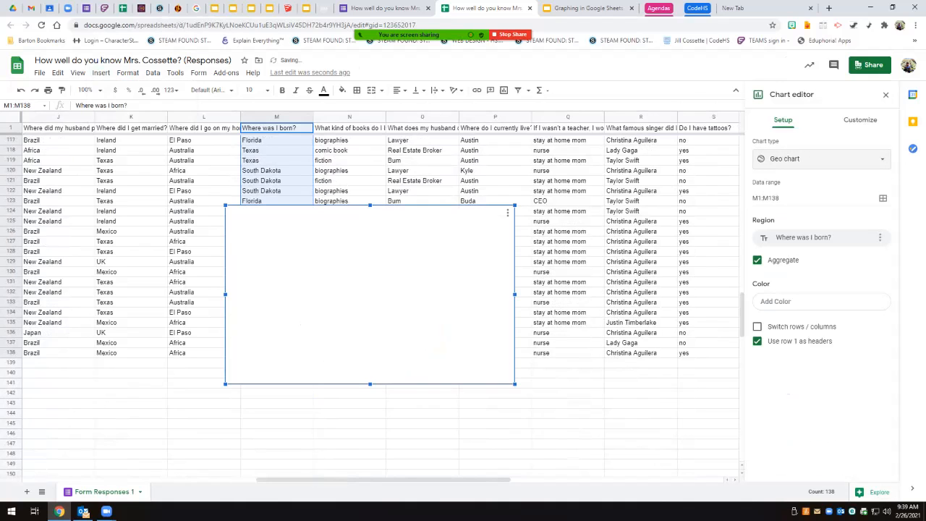
left_click_drag(515, 383, 704, 499)
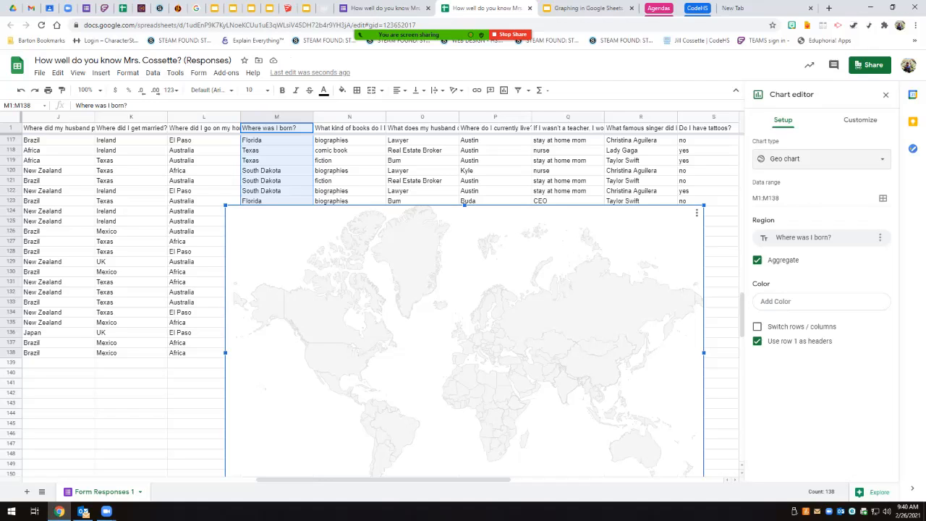
Try a geo chart with markers for the birthplace data, checking its state markers with aggregation on and off
left_click(822, 159)
scroll(810, 326, "down", 3)
left_click(773, 433)
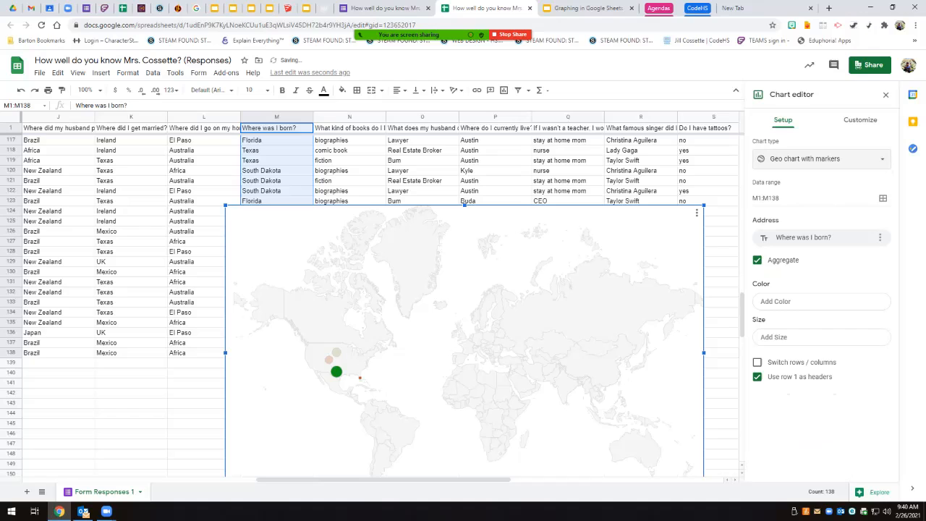
mouse_move(337, 352)
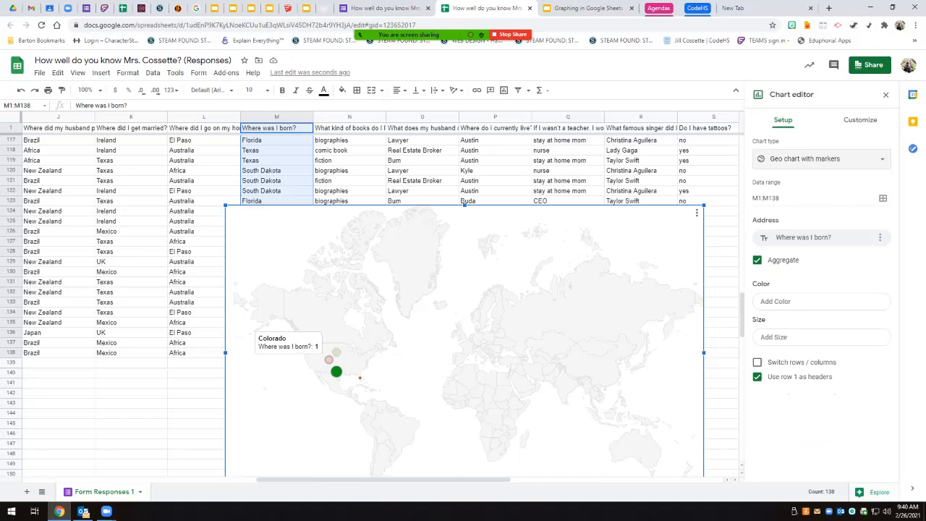
mouse_move(360, 377)
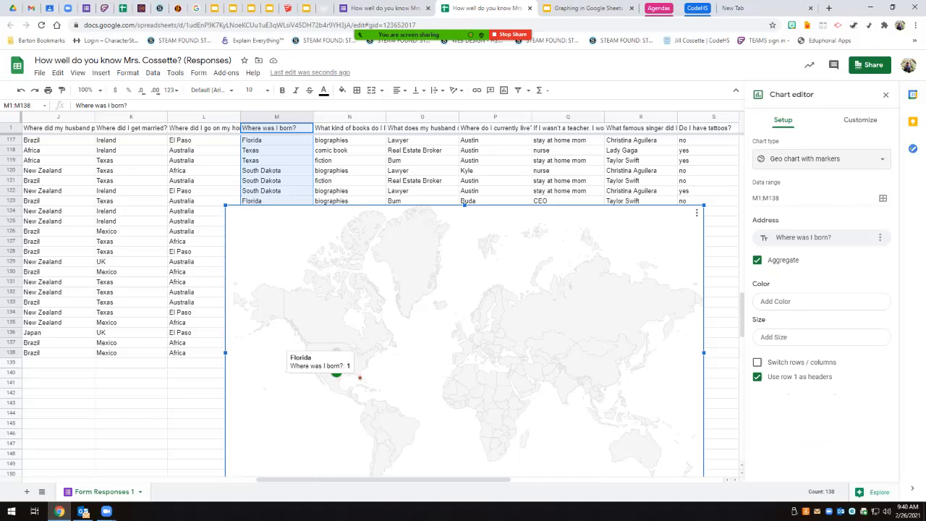
left_click(757, 260)
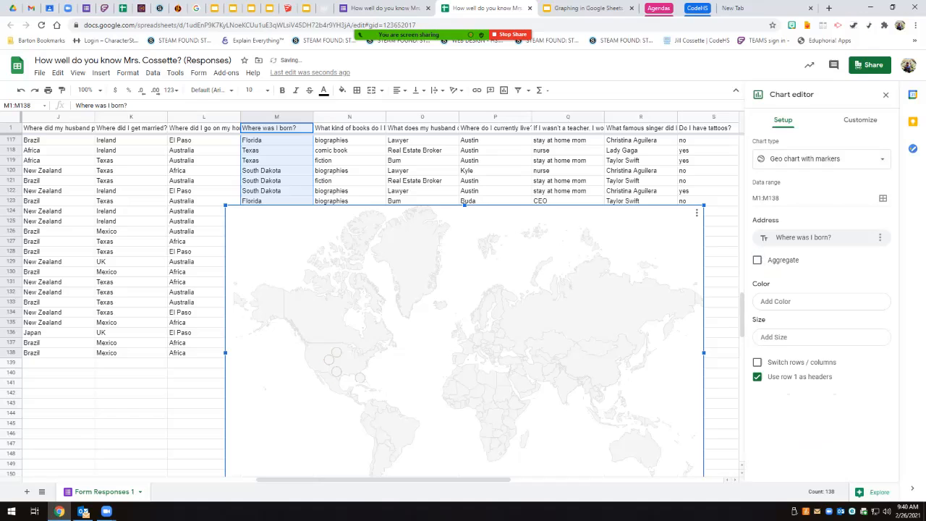
left_click(757, 260)
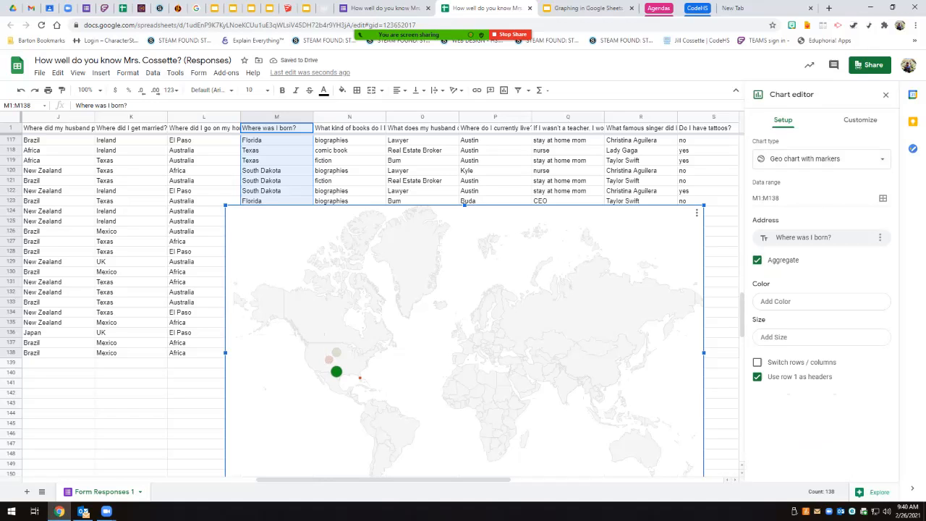
Try the pie and line chart types for the "Where was I born?" chart
left_click(820, 159)
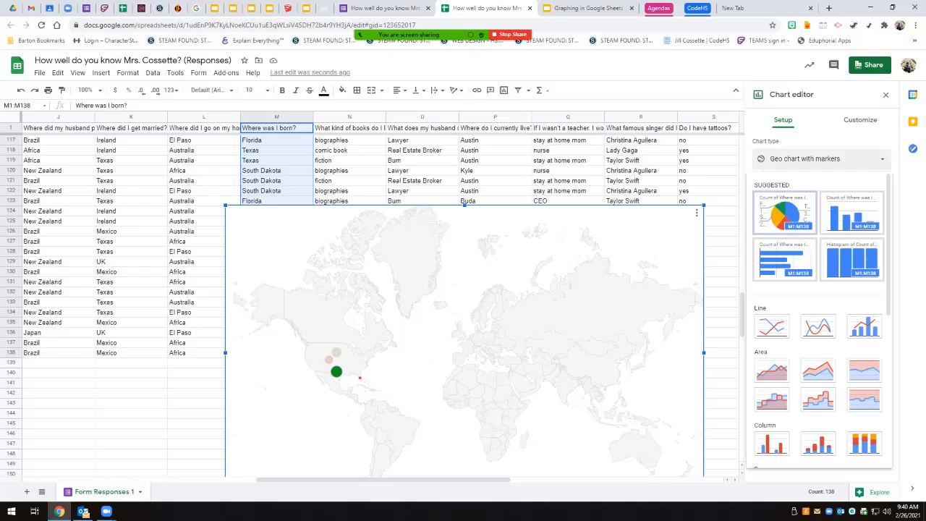
left_click(785, 213)
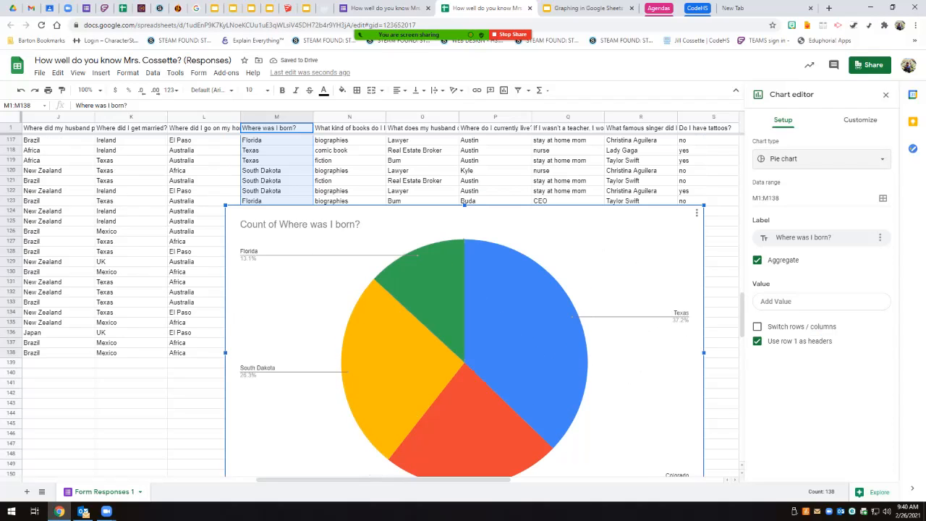
left_click(821, 159)
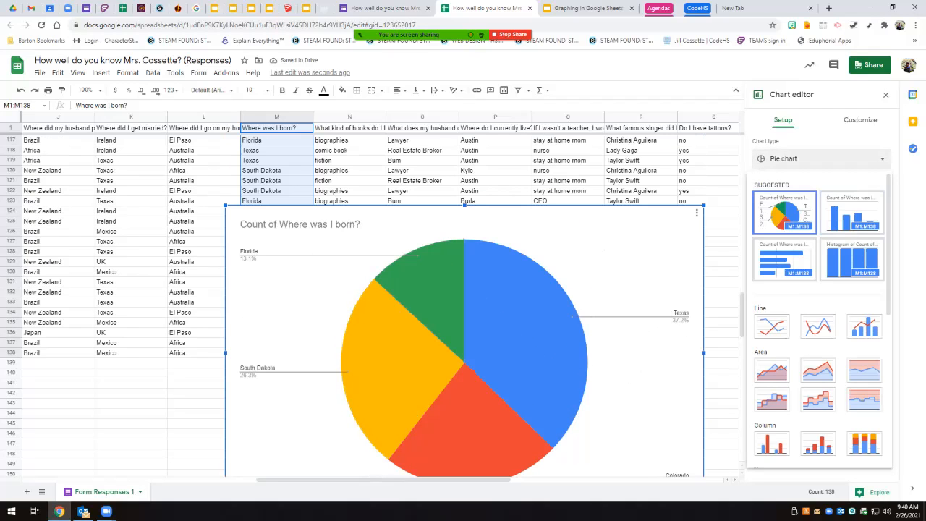
left_click(772, 327)
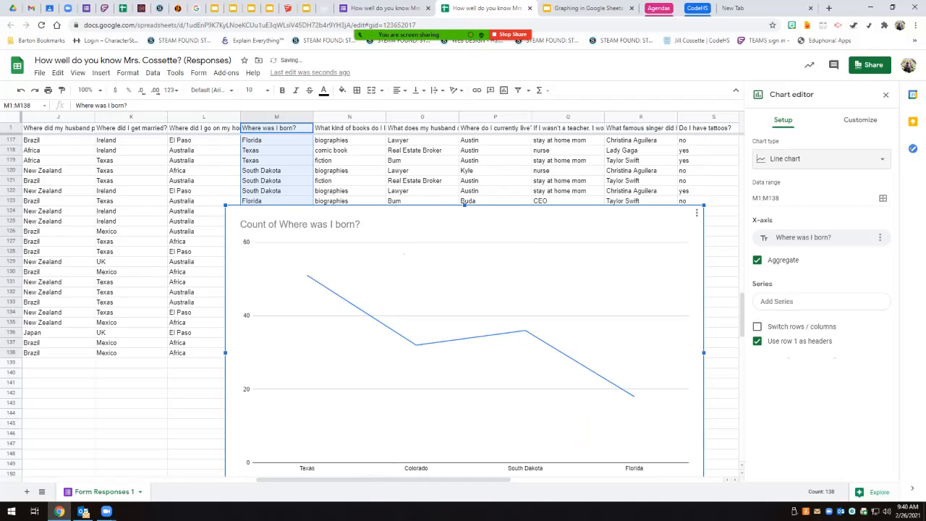
Change the "Where was I born?" chart to an area chart
left_click(821, 158)
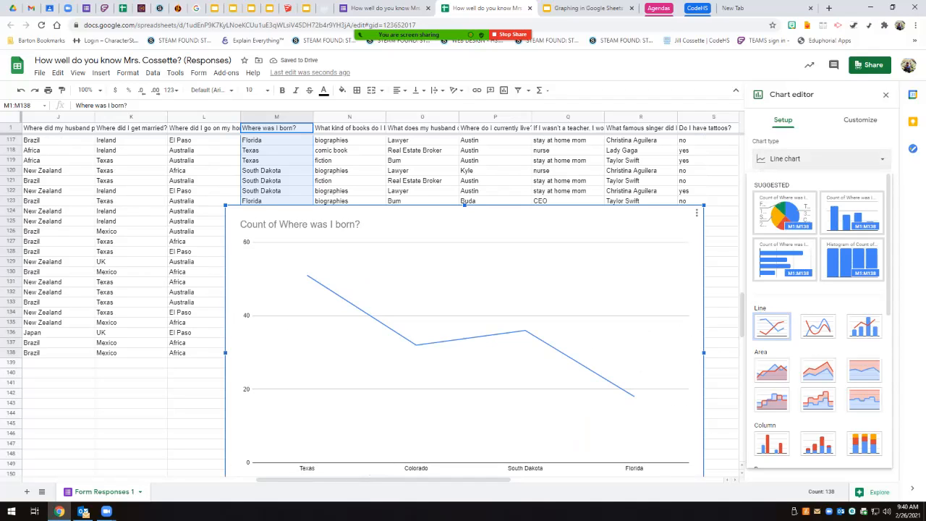
left_click(771, 370)
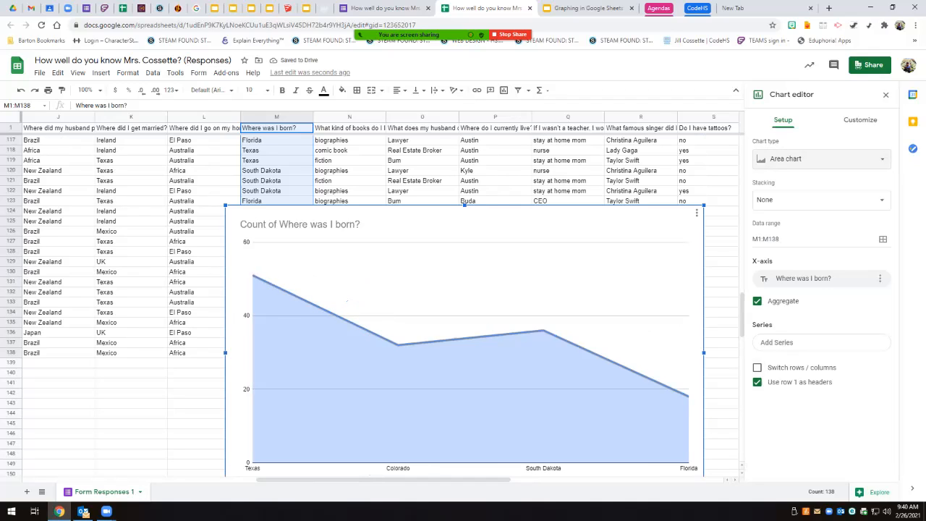
Examine the area chart's series and horizontal axis formatting options, and return to the chart's setup settings
left_click(435, 383)
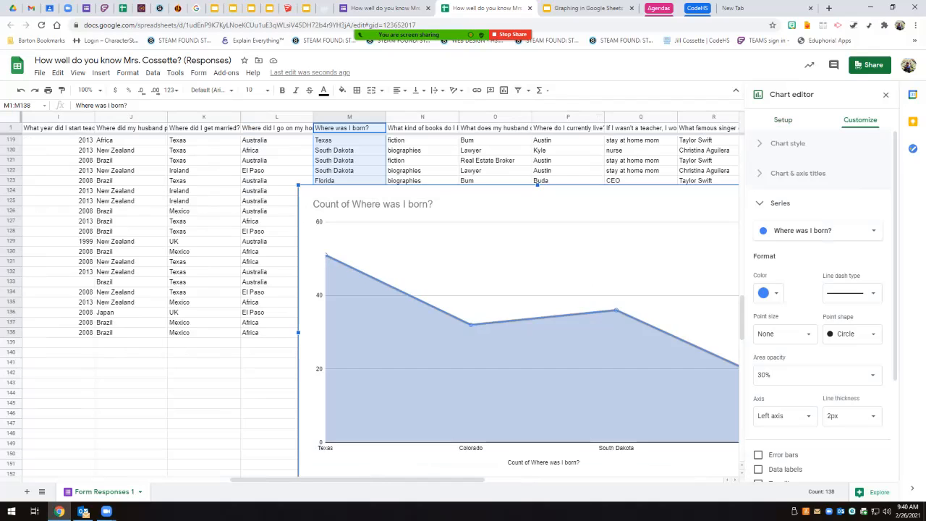
scroll(373, 304, "down", 2)
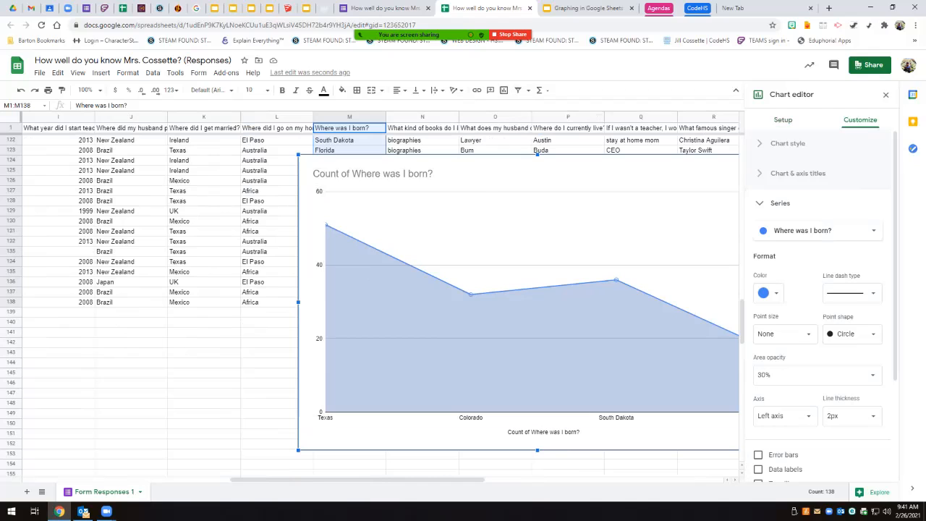
right_click(487, 161)
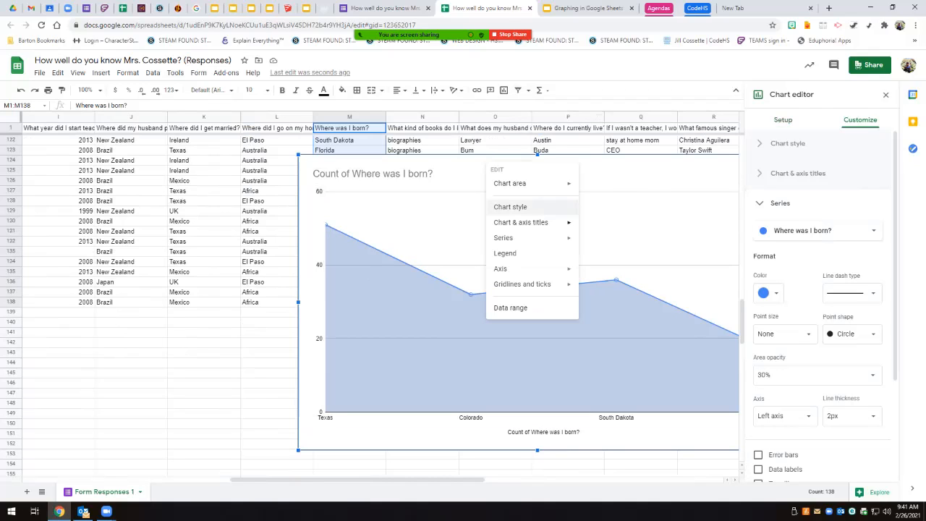
mouse_move(513, 183)
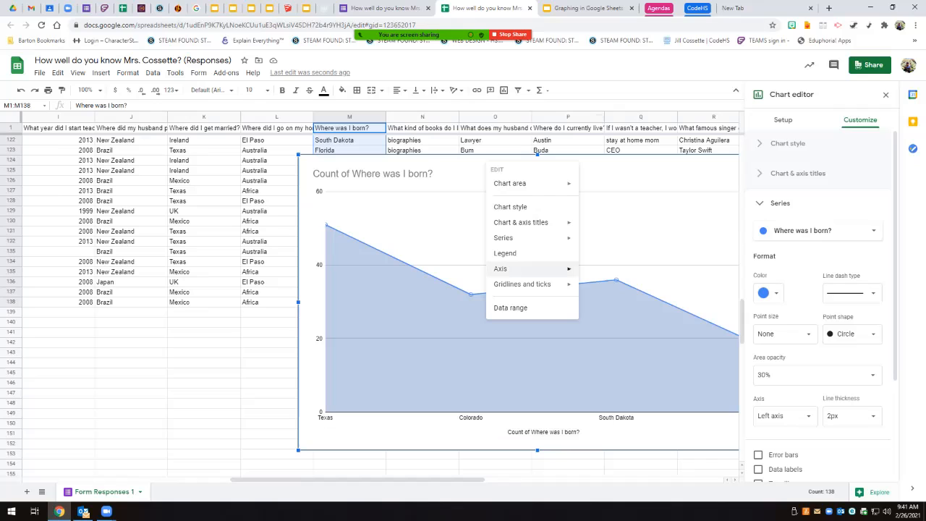
mouse_move(507, 268)
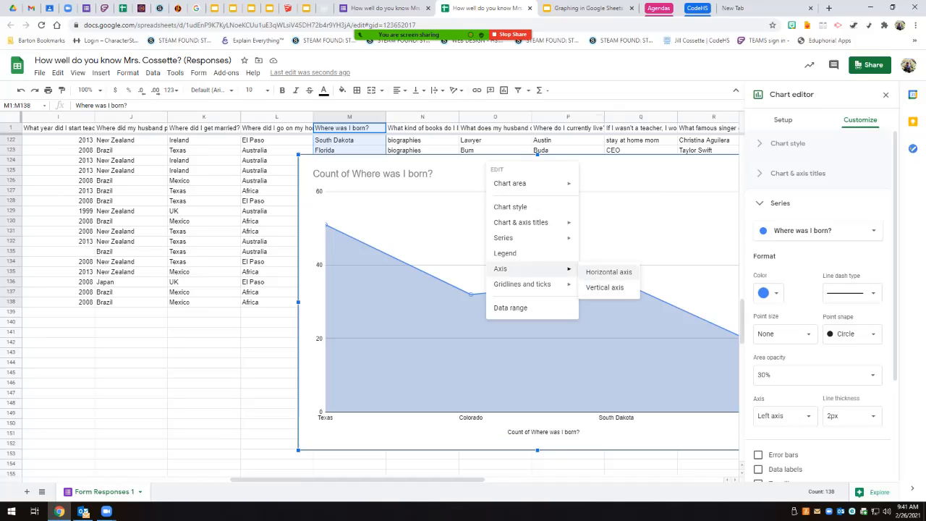
left_click(609, 272)
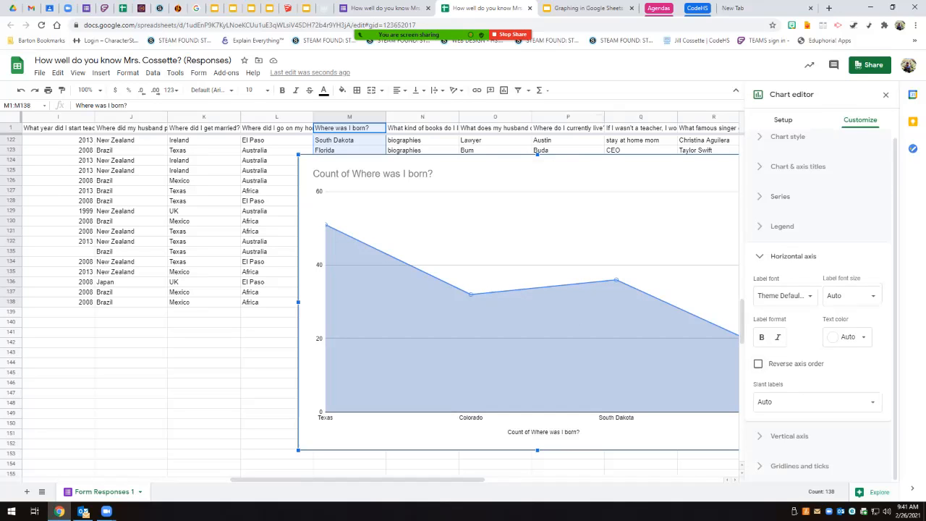
left_click(783, 120)
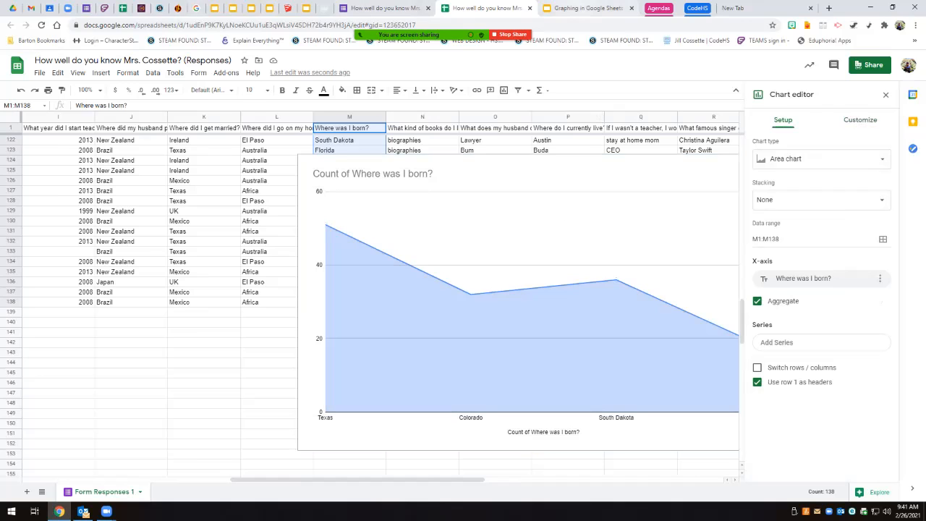
Copy the "Where was I born?" area chart onto the Chart 4 slide of the Graphing in Google Sheets presentation, linked to the spreadsheet
left_click(582, 8)
key("ctrl+v")
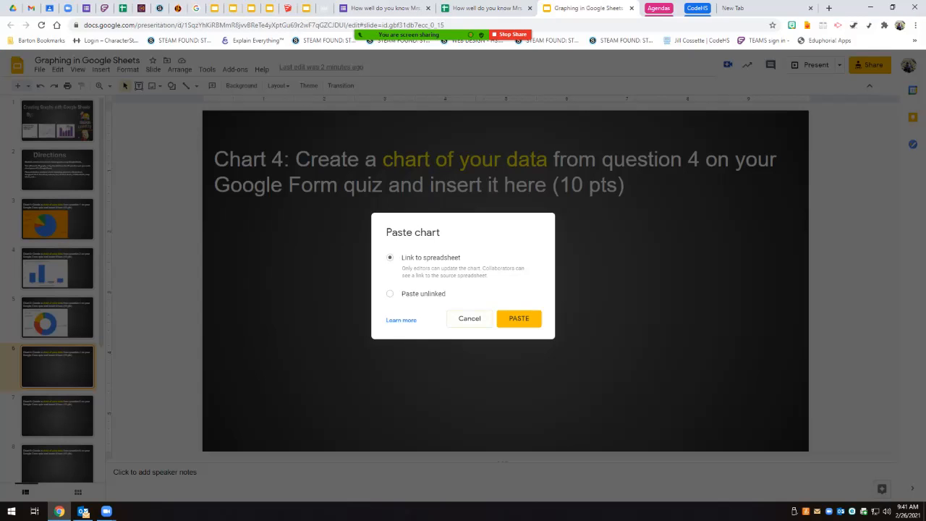
key("Return")
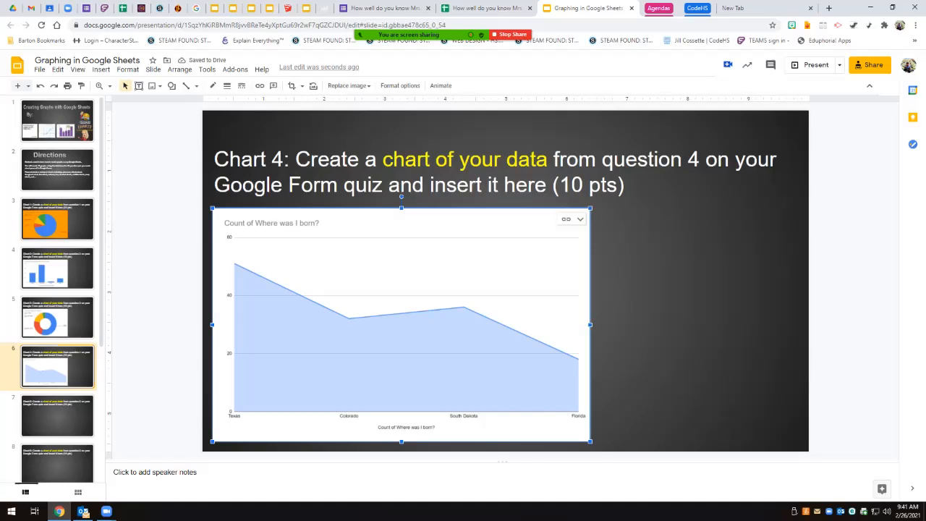
Review the Chart 1 through Chart 5 slides in order and return to the Chart 1 slide
left_click(57, 219)
left_click(57, 268)
left_click(57, 318)
left_click(57, 367)
left_click(57, 416)
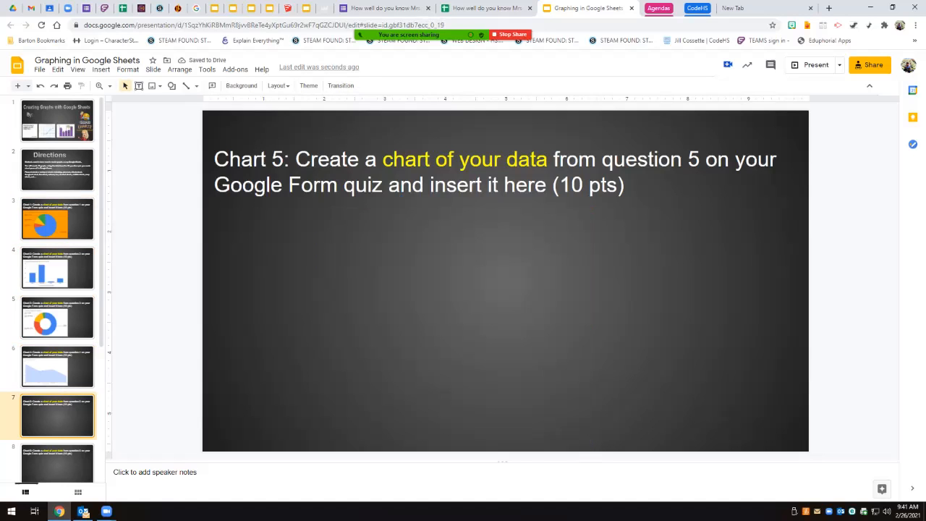
left_click(57, 220)
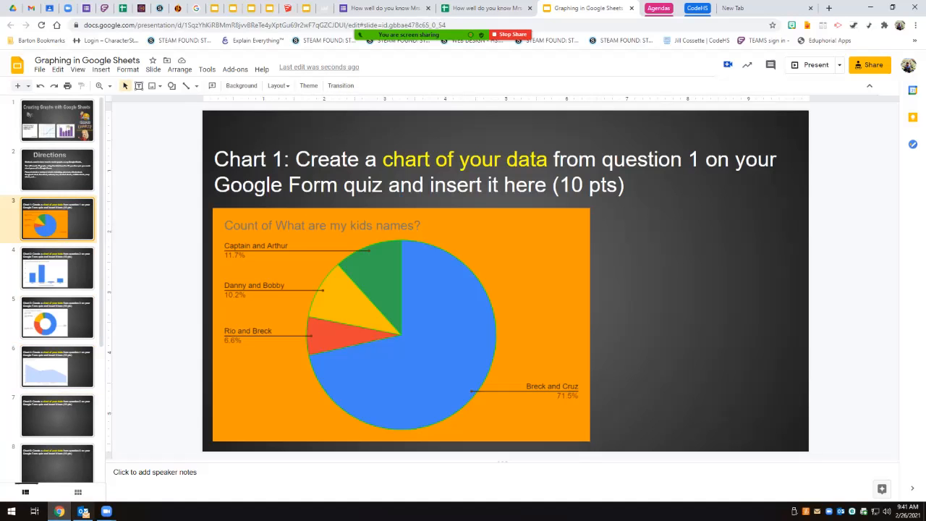